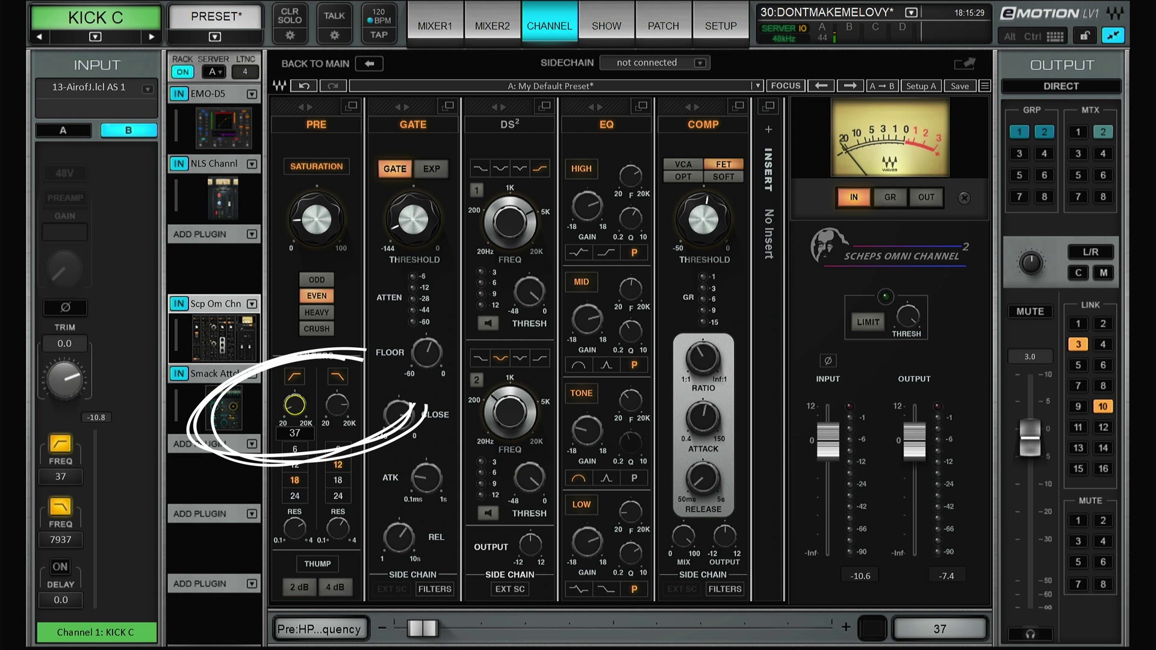
Step: Examine the high-pass and low-pass filter frequencies on the kick, snare, hi-hat and tom channels in the Scheps Omni Channel
click(338, 405)
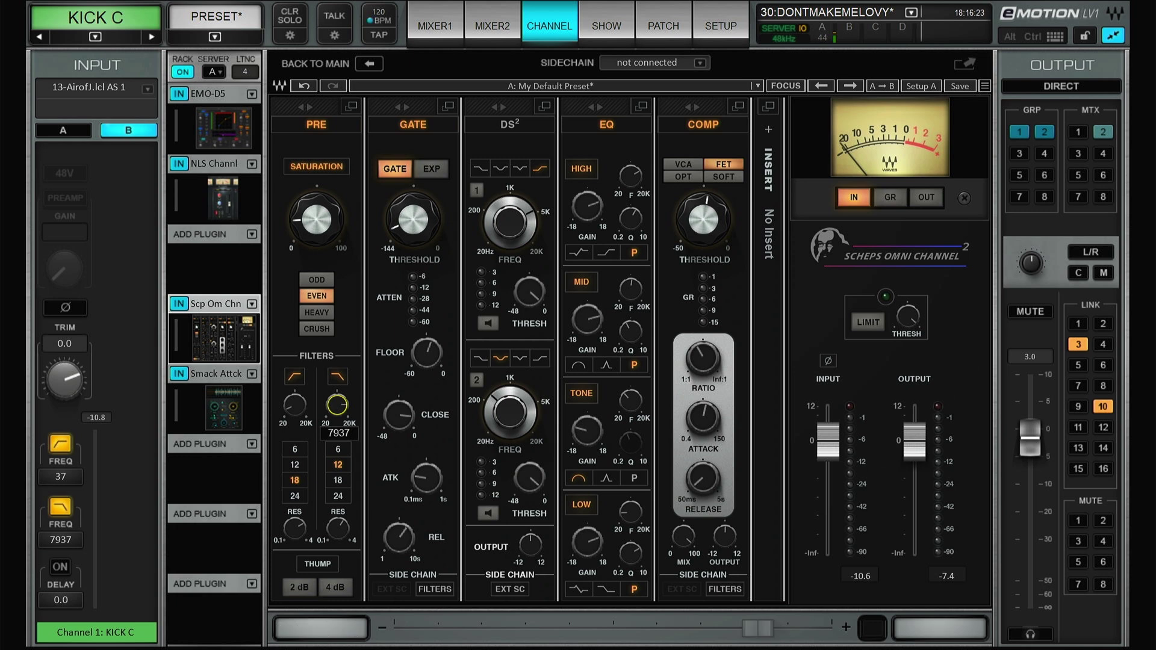
key(Right)
key(Right)
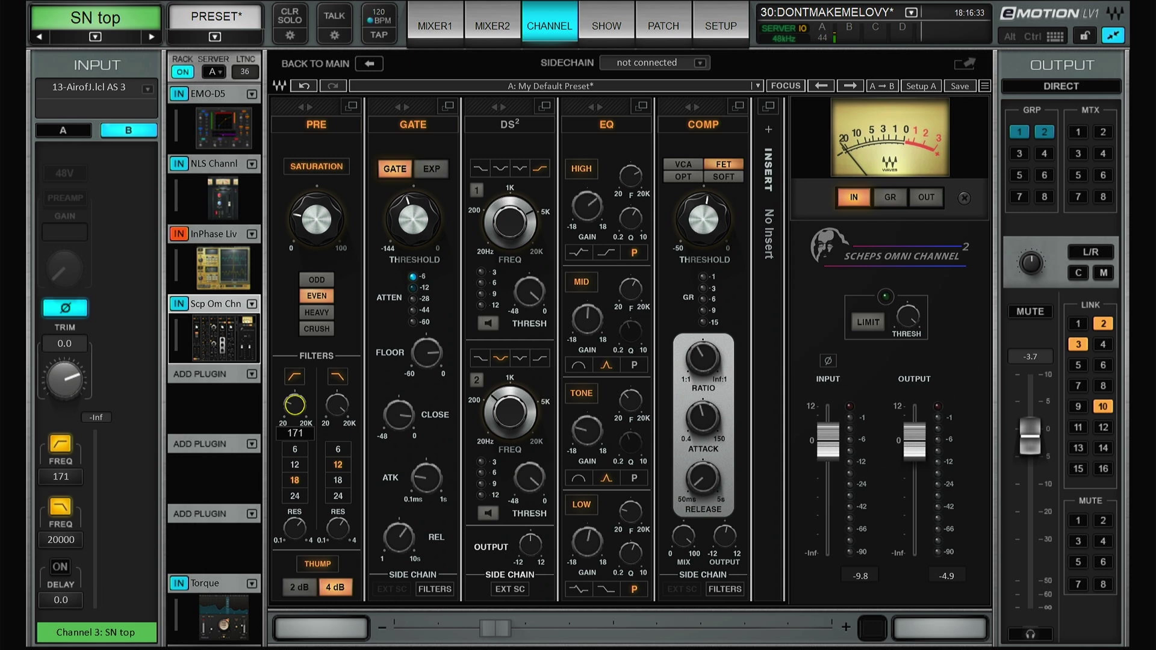
click(337, 405)
key(Right)
key(Right)
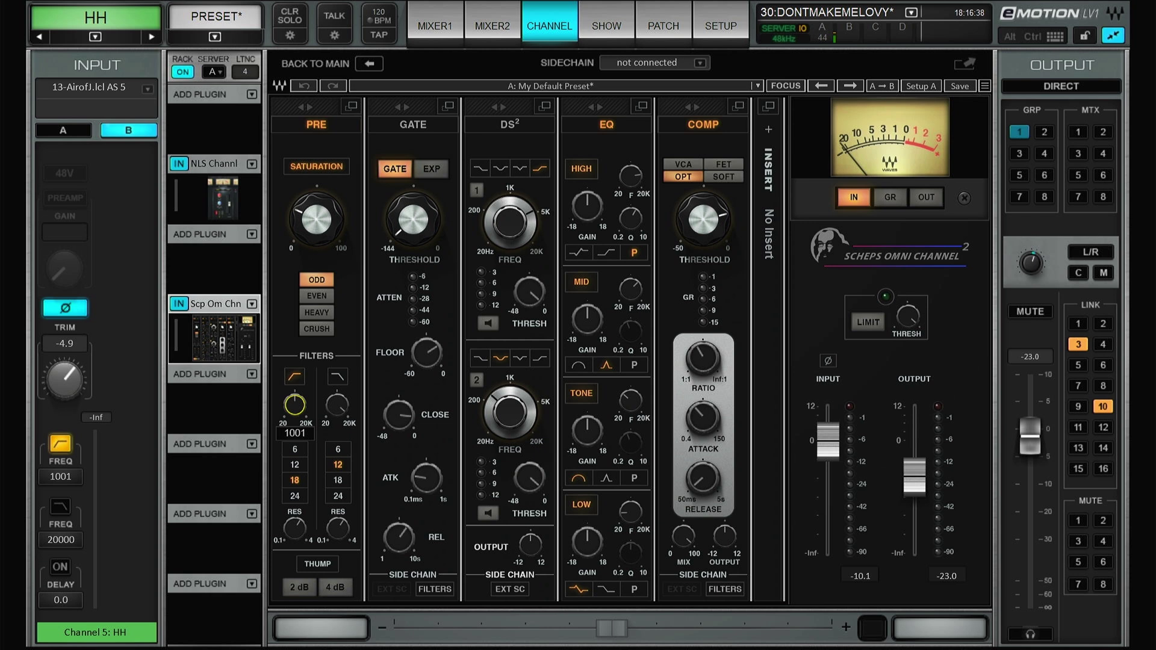
click(295, 406)
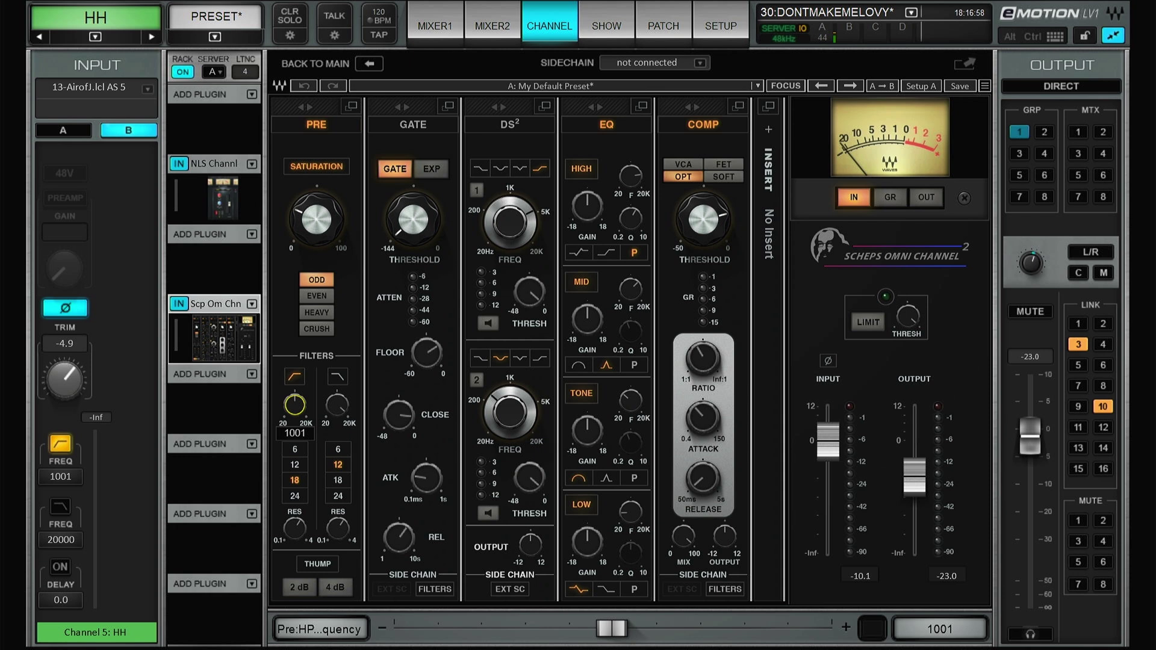
key(Right)
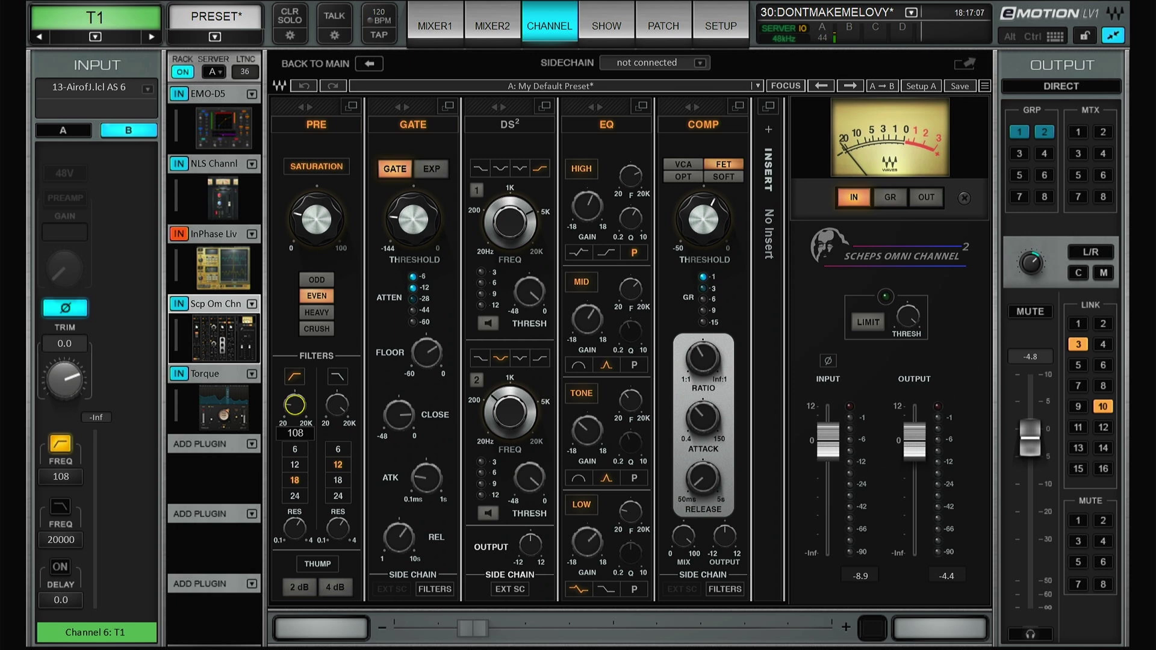
key(Right)
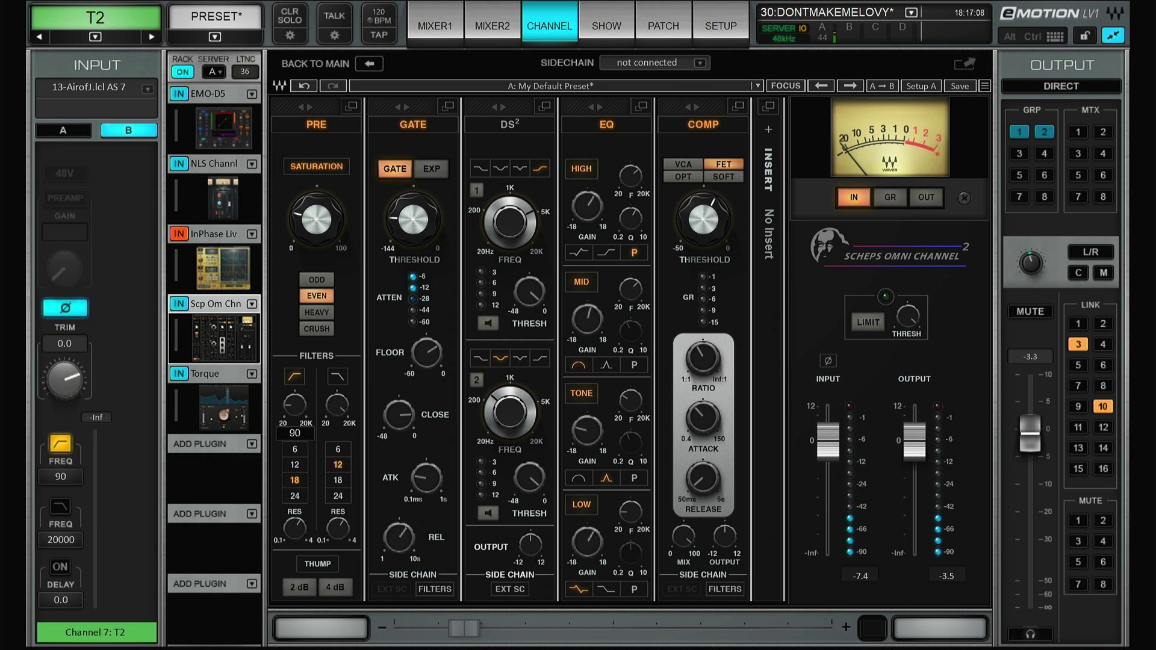
key(Right)
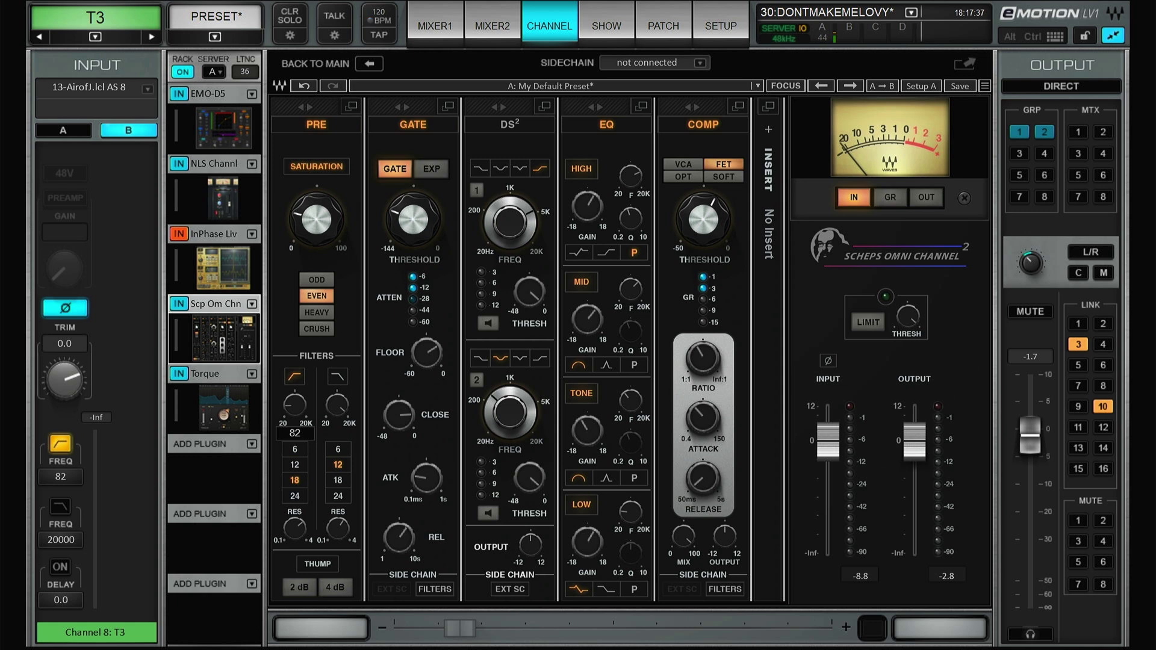
Step: Examine the F6 high-pass and low-pass filter points on the bass, guitar, piano and two vocal channels
key(Right)
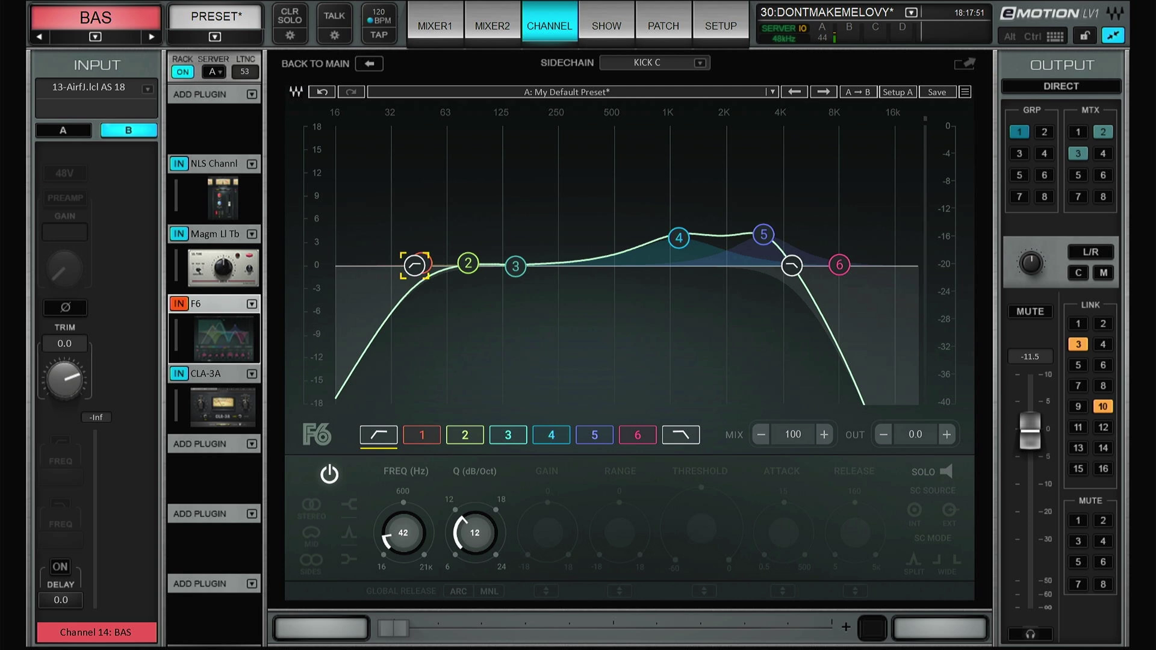
click(792, 266)
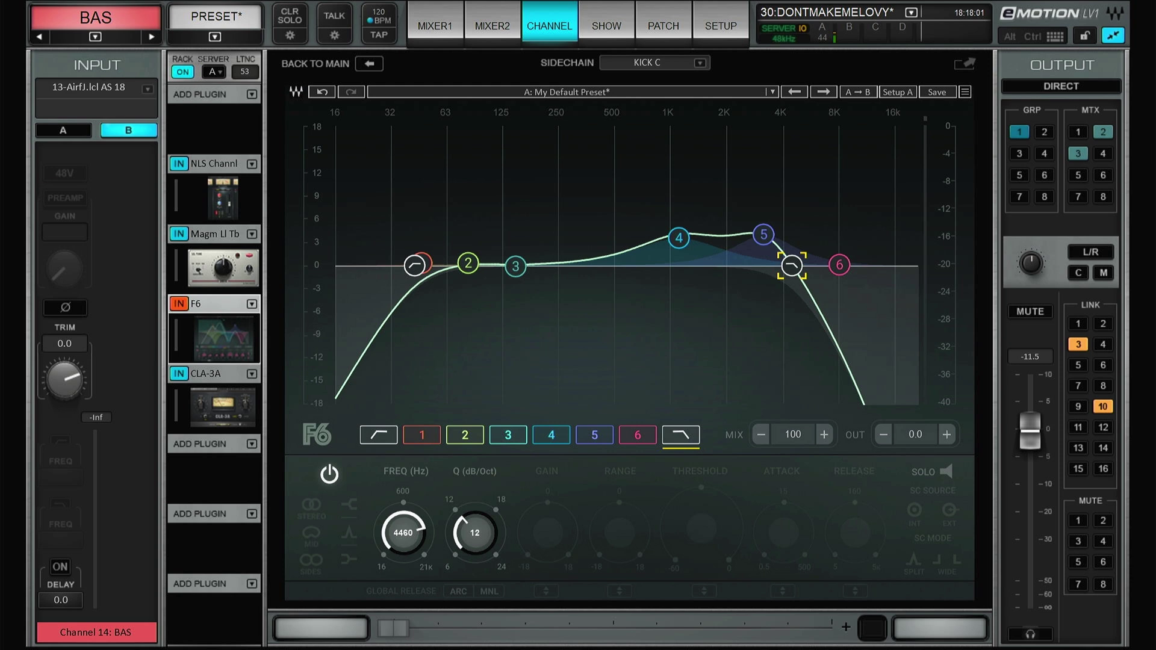
key(Right)
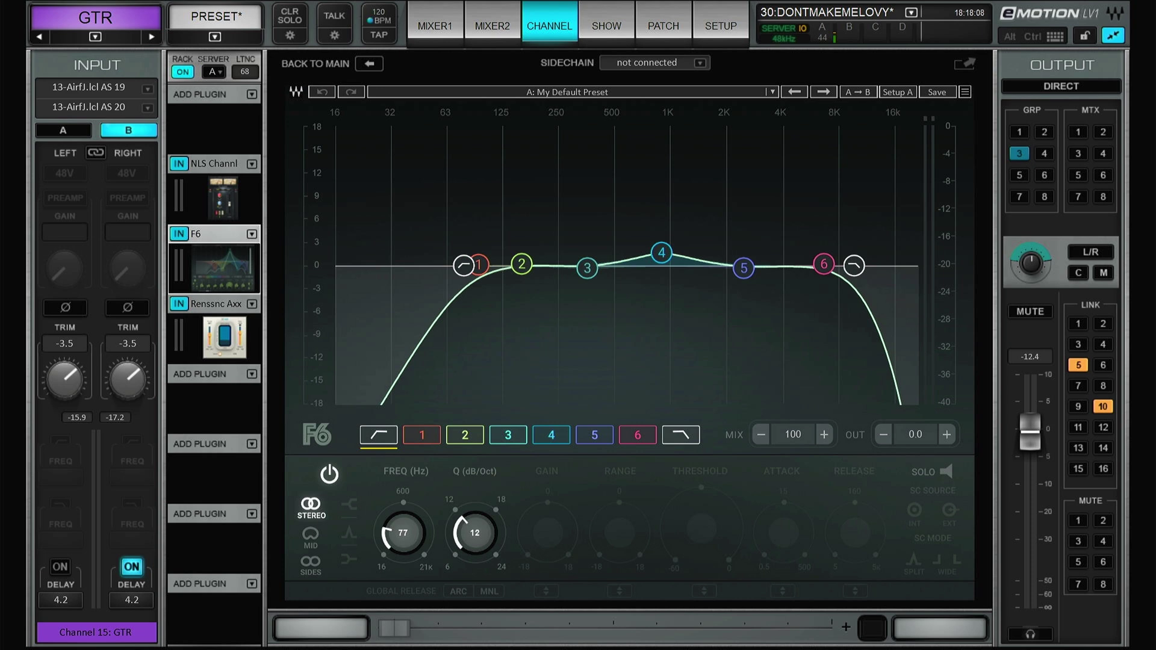
key(Right)
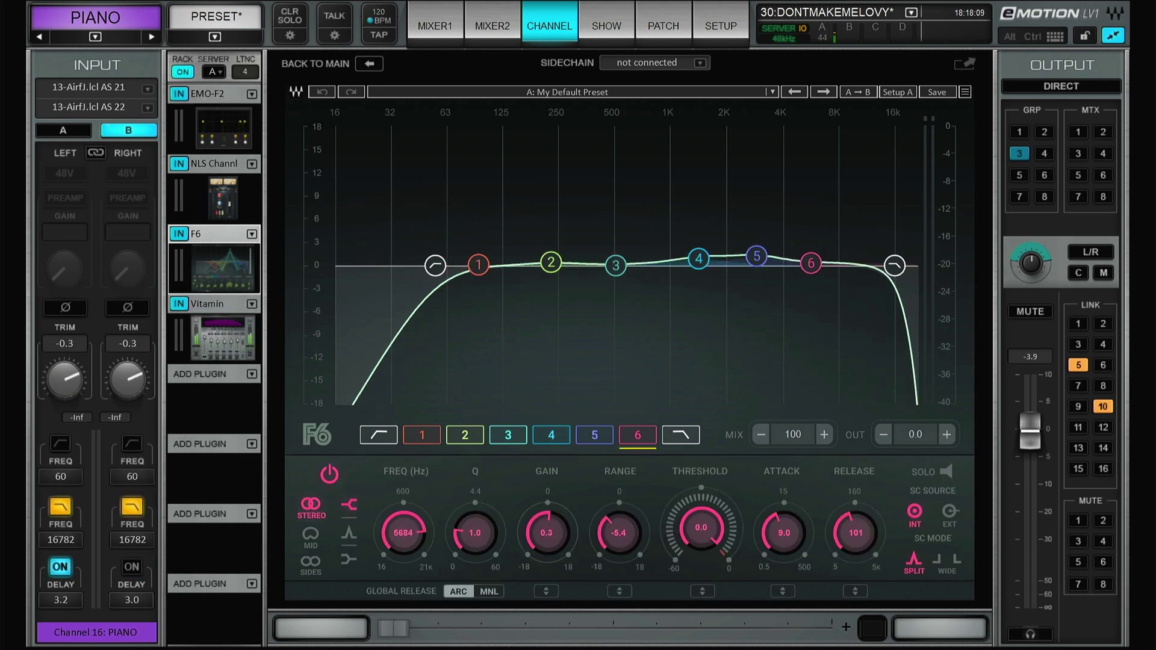
click(434, 266)
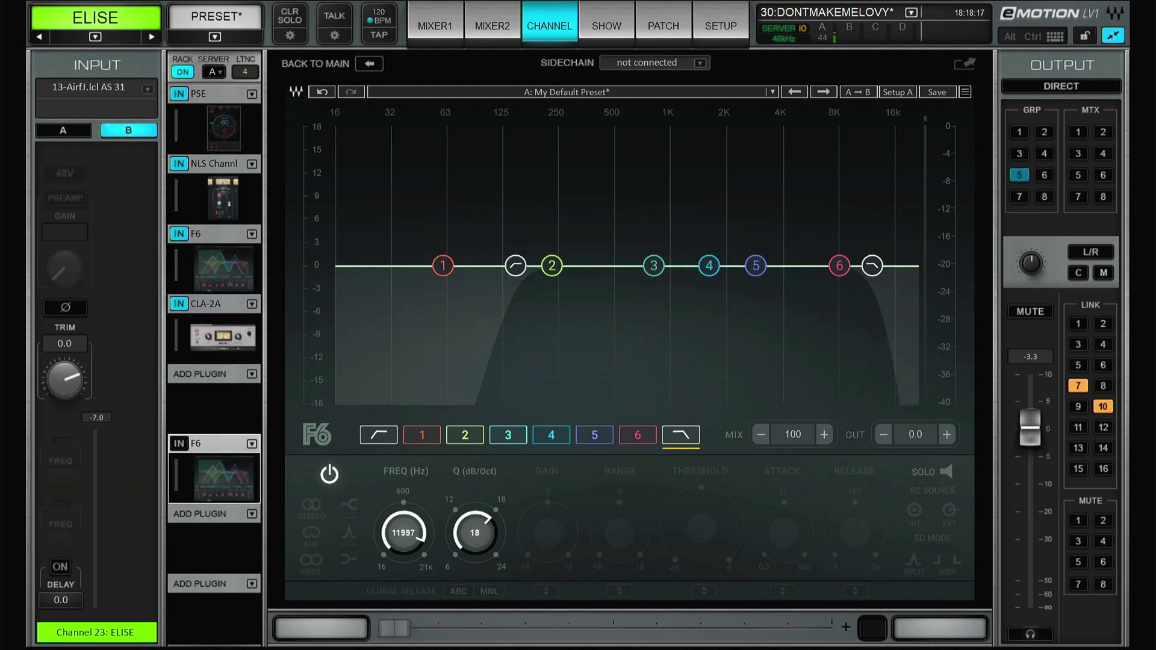
click(516, 266)
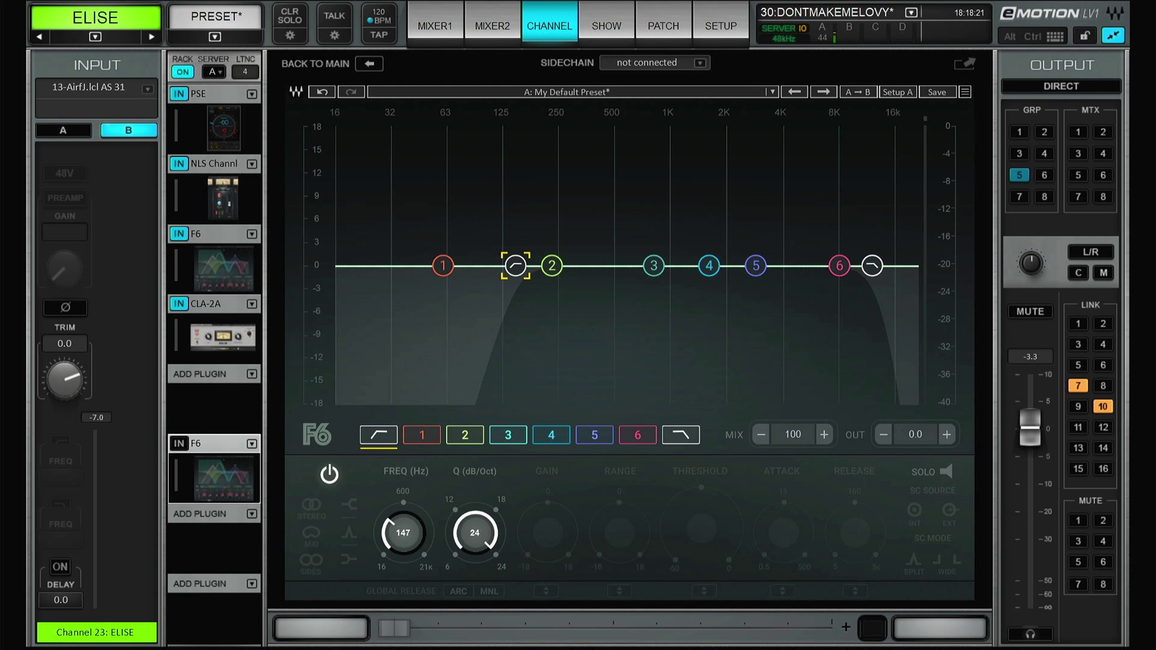
click(872, 266)
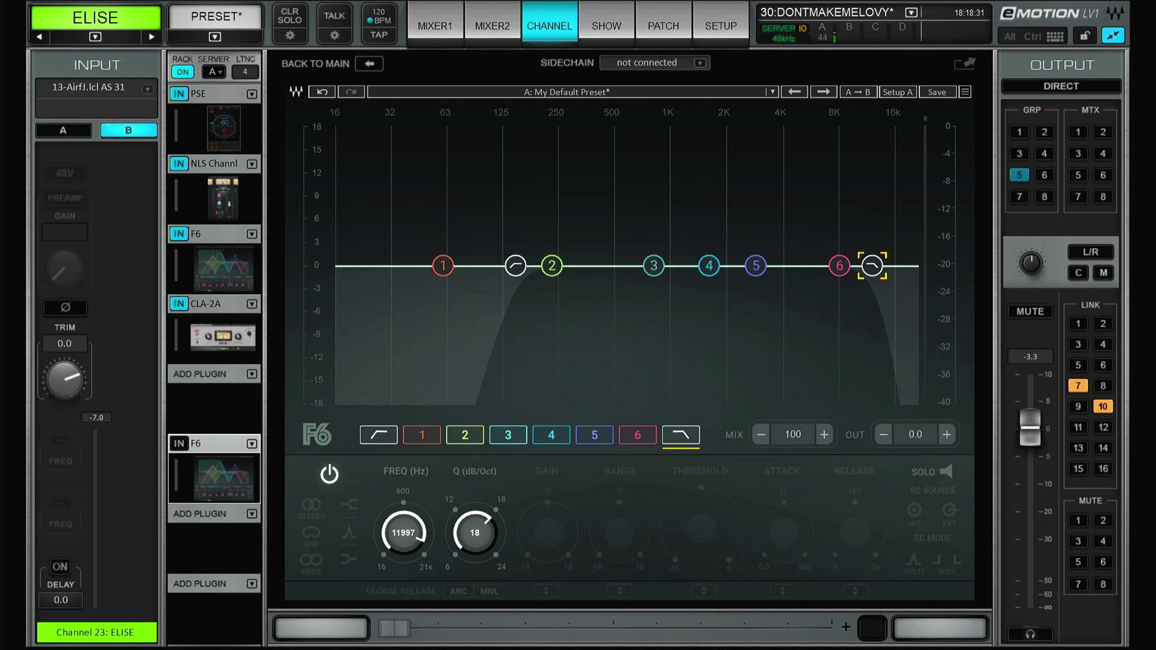
key(Right)
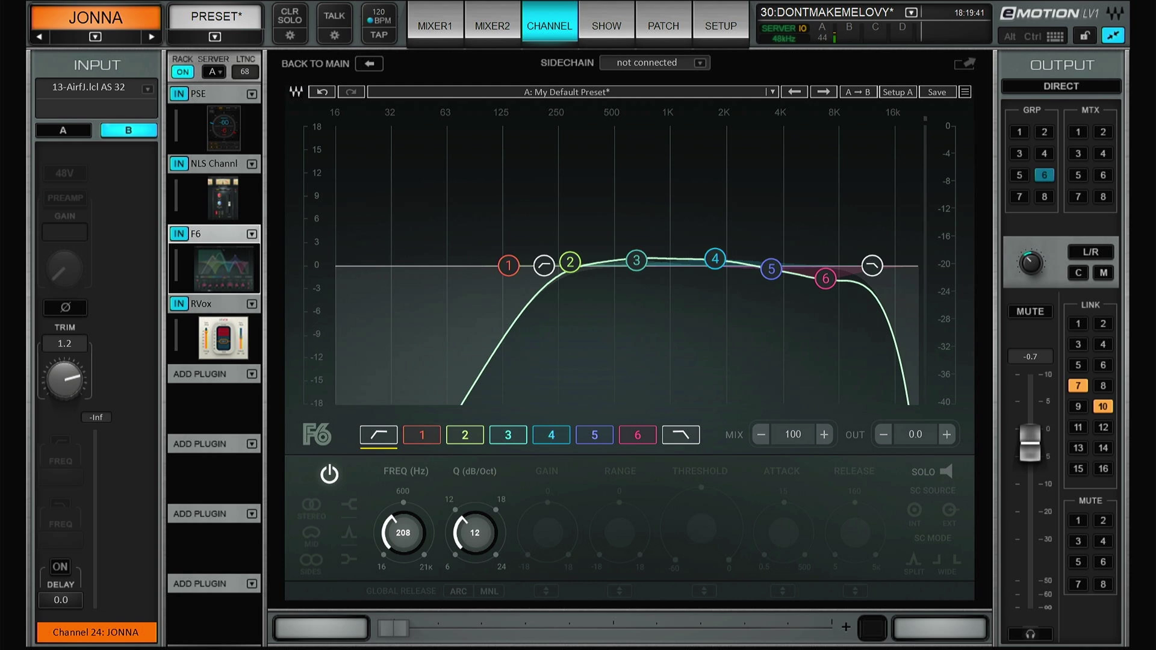
click(872, 266)
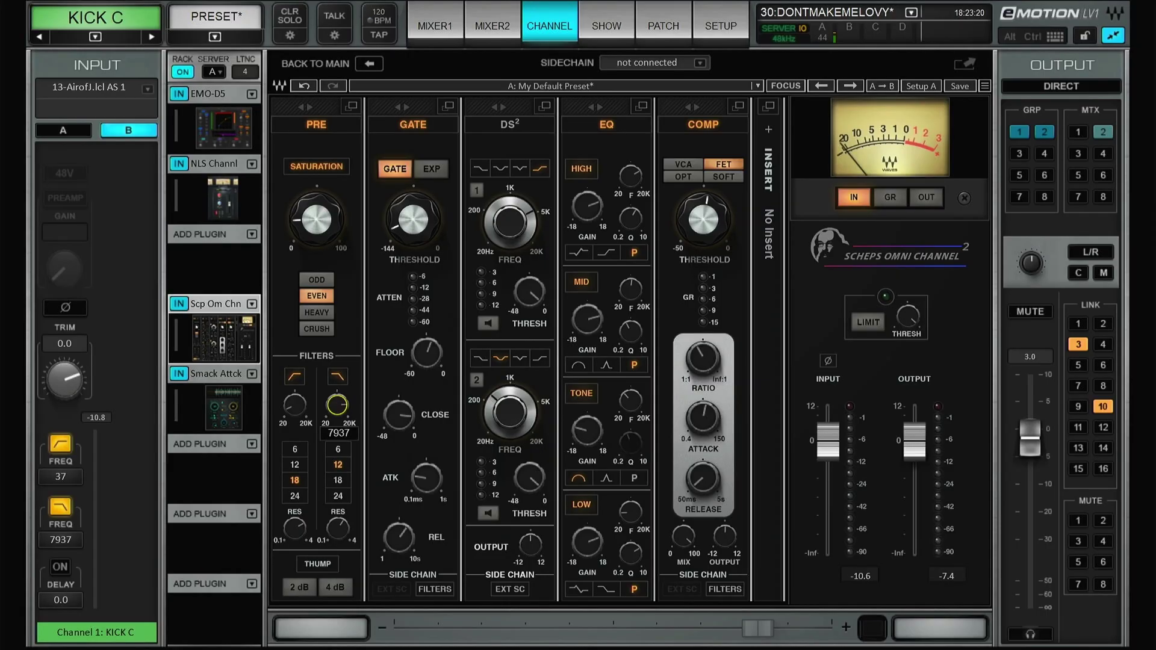
Step: Bypass the EMO-D5, NLS Channel, Scheps Omni Channel and Smack Attack plug-ins on the KICK C channel
click(179, 94)
click(179, 164)
click(179, 305)
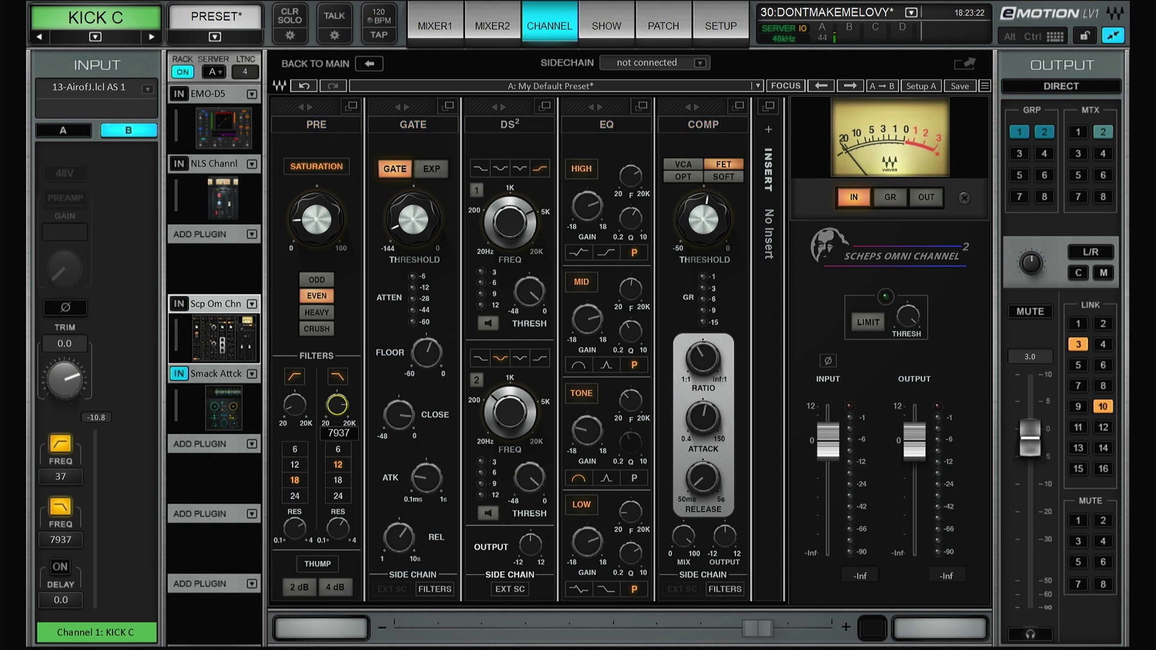
Step: Insert the F6(mono)(sc) EQ plug-in into the seventh rack slot of the KICK C channel
click(251, 514)
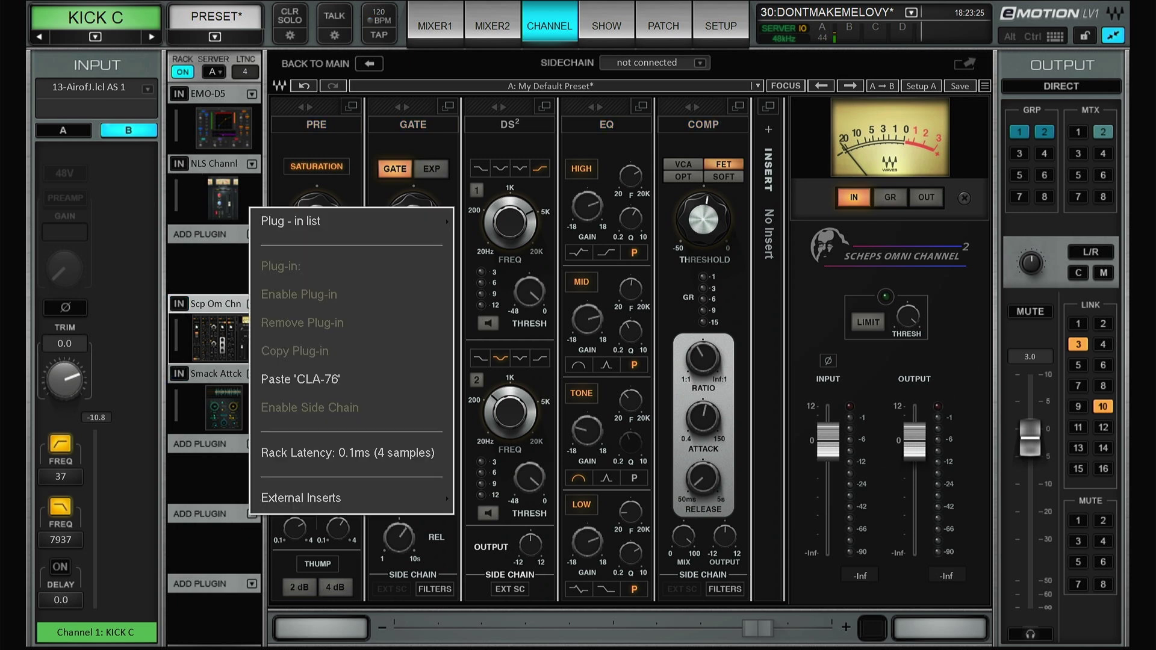
click(334, 226)
click(509, 279)
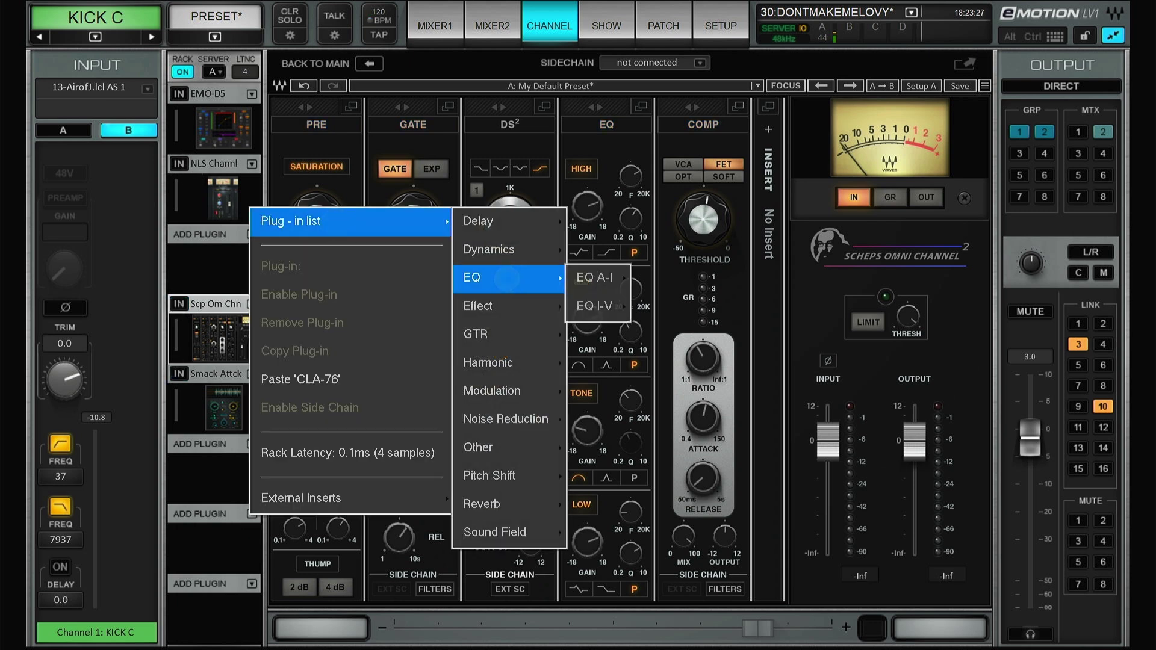
click(596, 278)
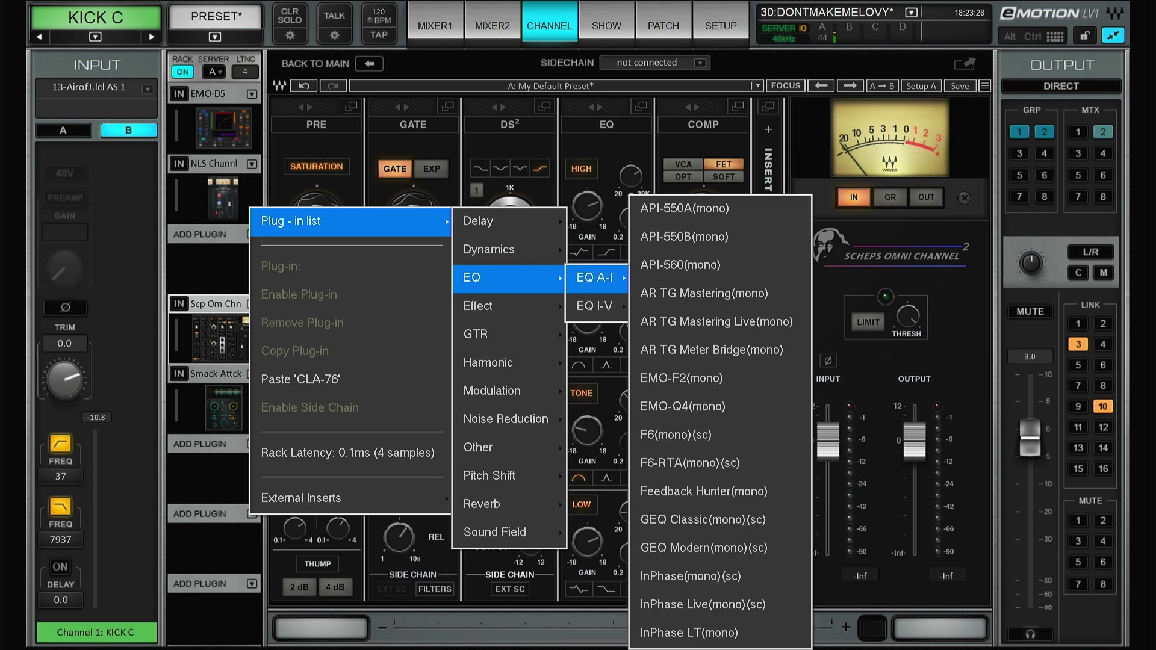
click(680, 434)
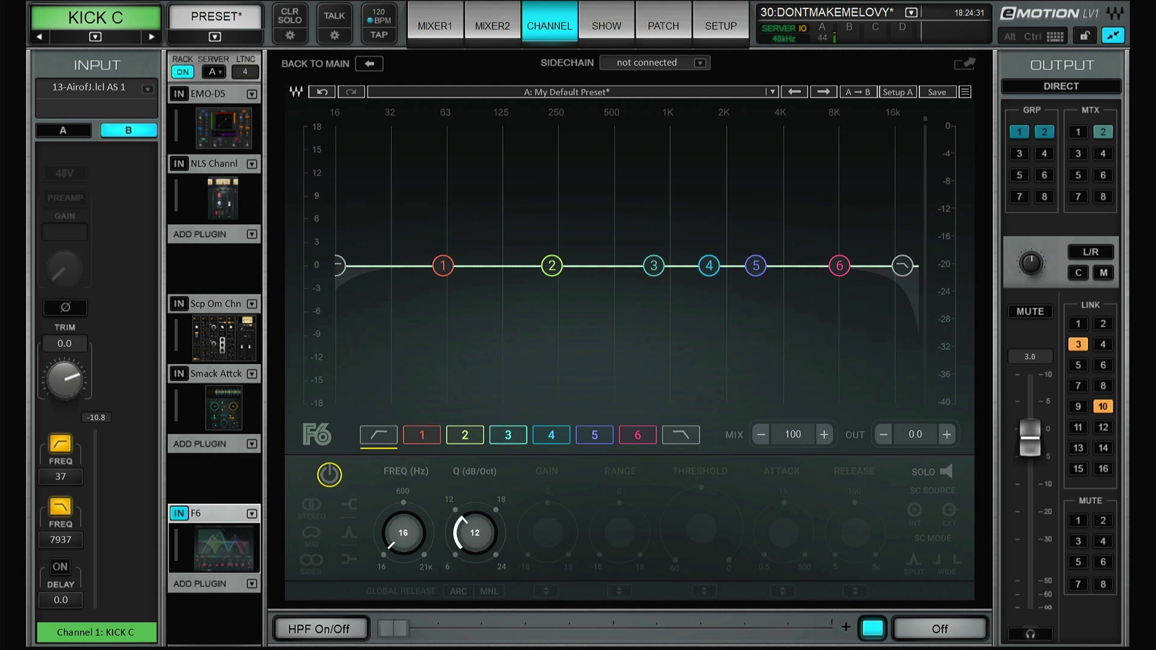
Step: Enable the F6 high-pass filter at about 31 Hz with a 24 dB/Oct slope
drag(338, 266, 390, 266)
drag(476, 533, 476, 459)
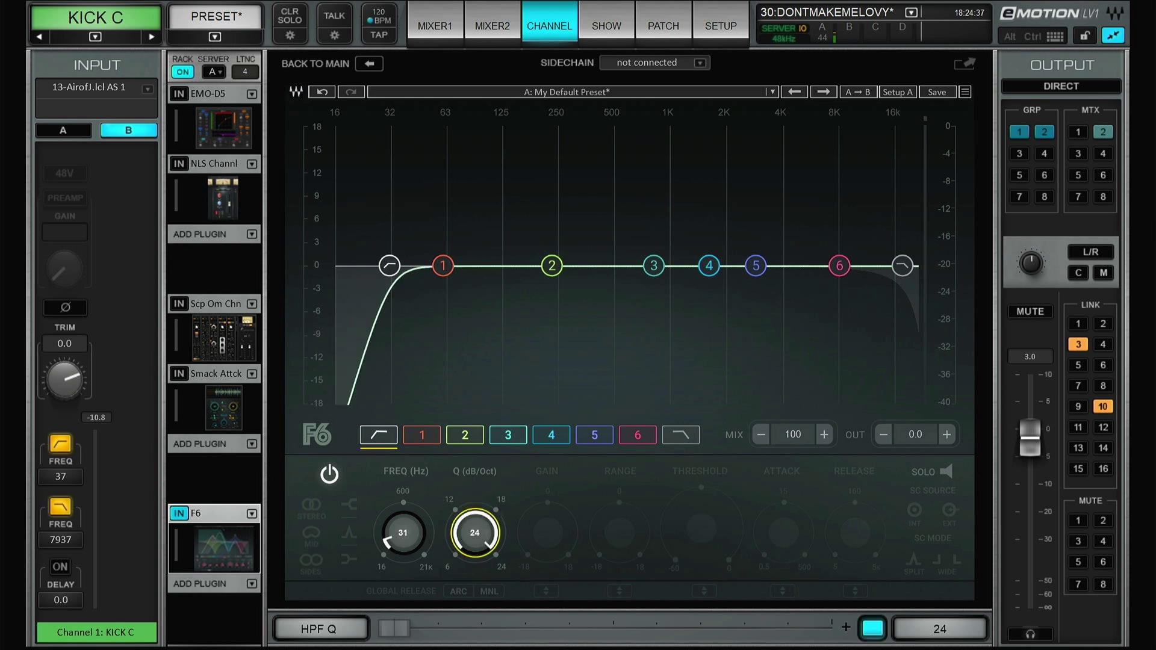
Step: Sweep the high-pass filter up to 17500 Hz, back down to about 24 Hz, and up again to about 5887 Hz
click(394, 265)
drag(390, 265, 903, 266)
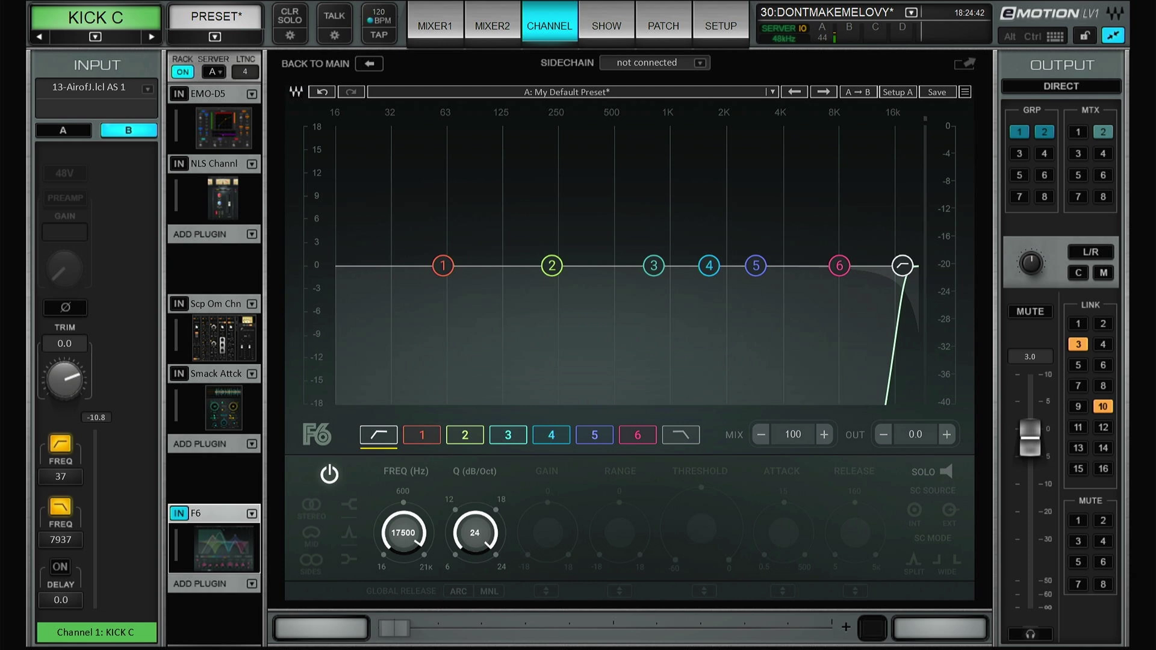
drag(902, 265, 804, 265)
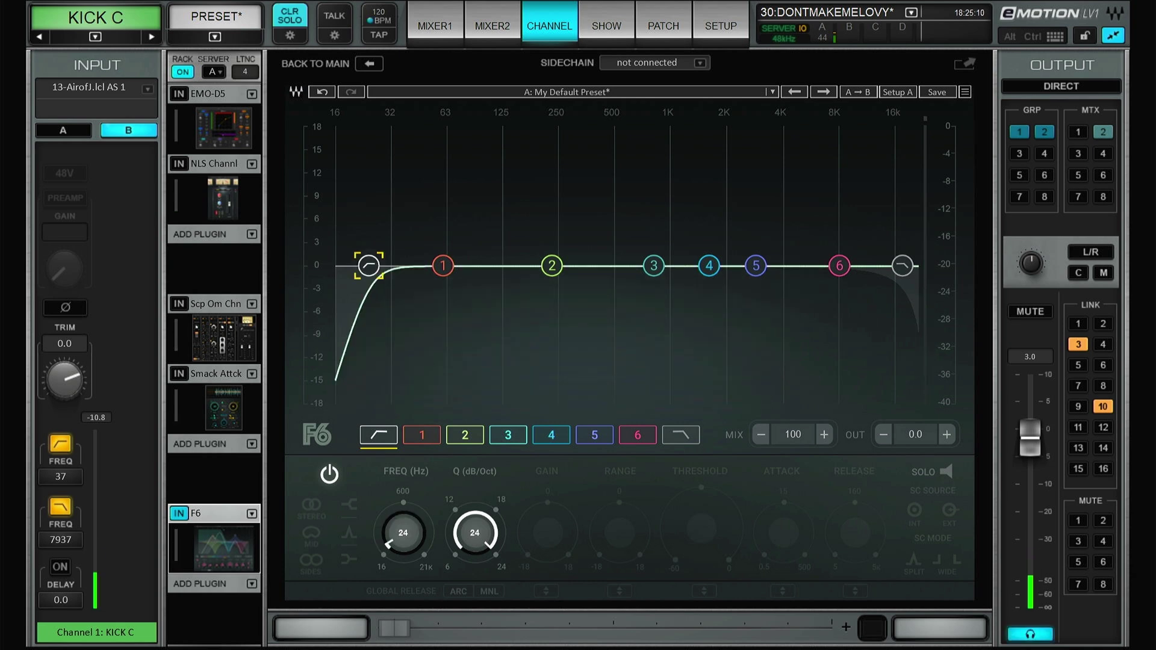
drag(369, 266, 725, 266)
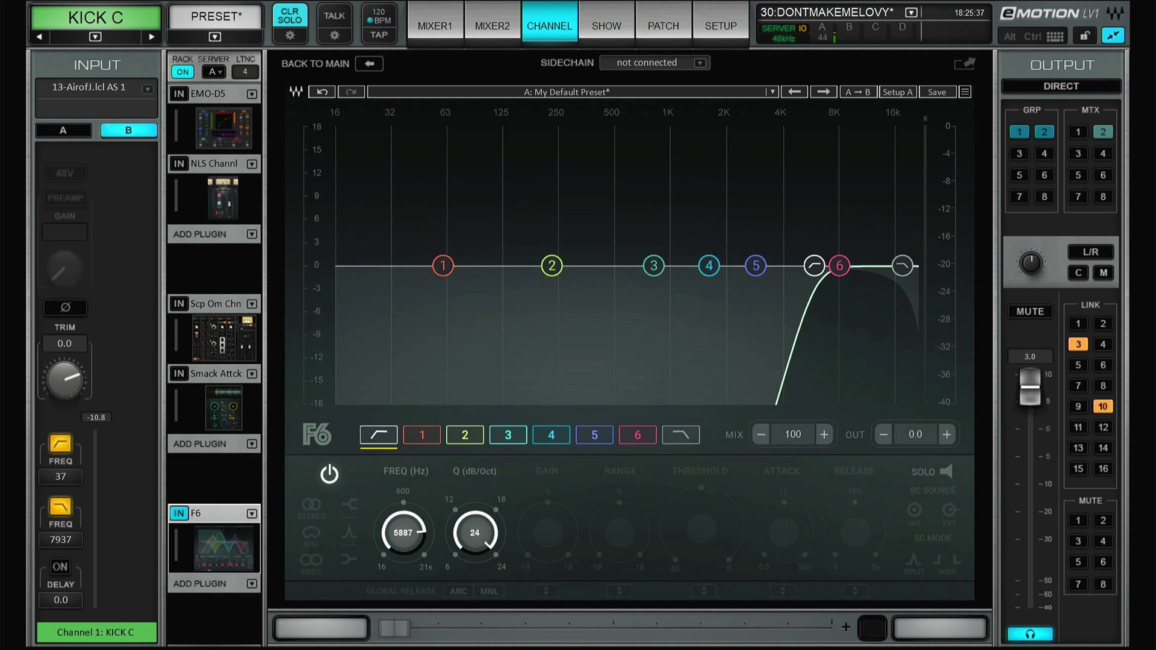
Step: Return the F6 high-pass filter to 16 Hz and switch it off
click(903, 266)
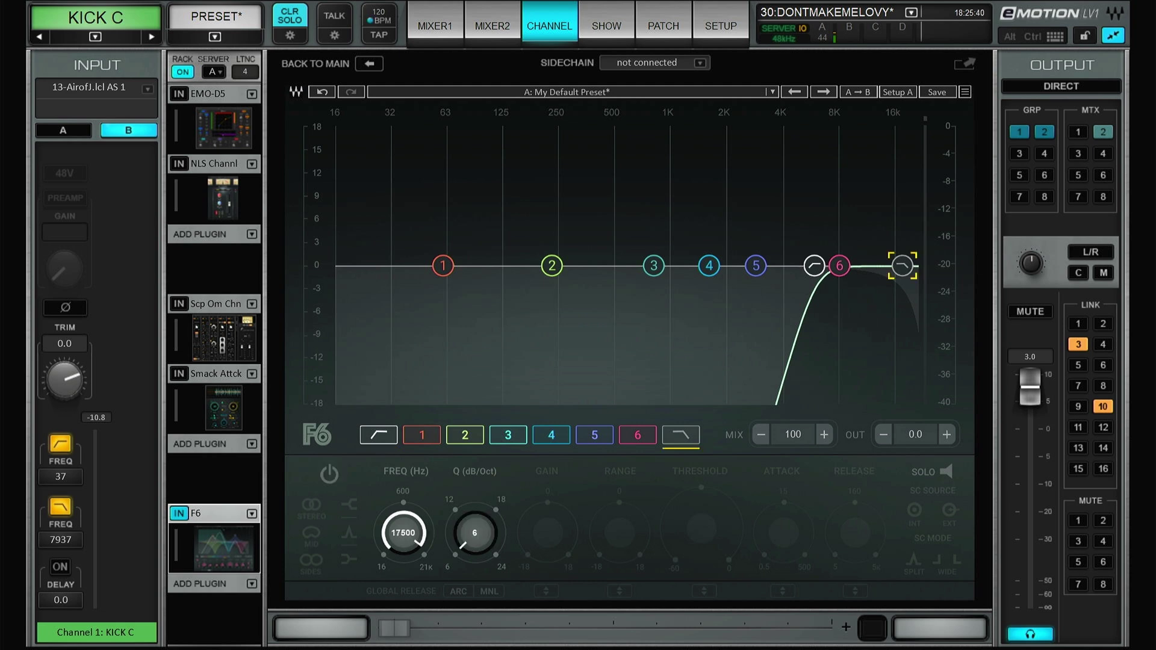
drag(814, 265, 337, 266)
click(329, 474)
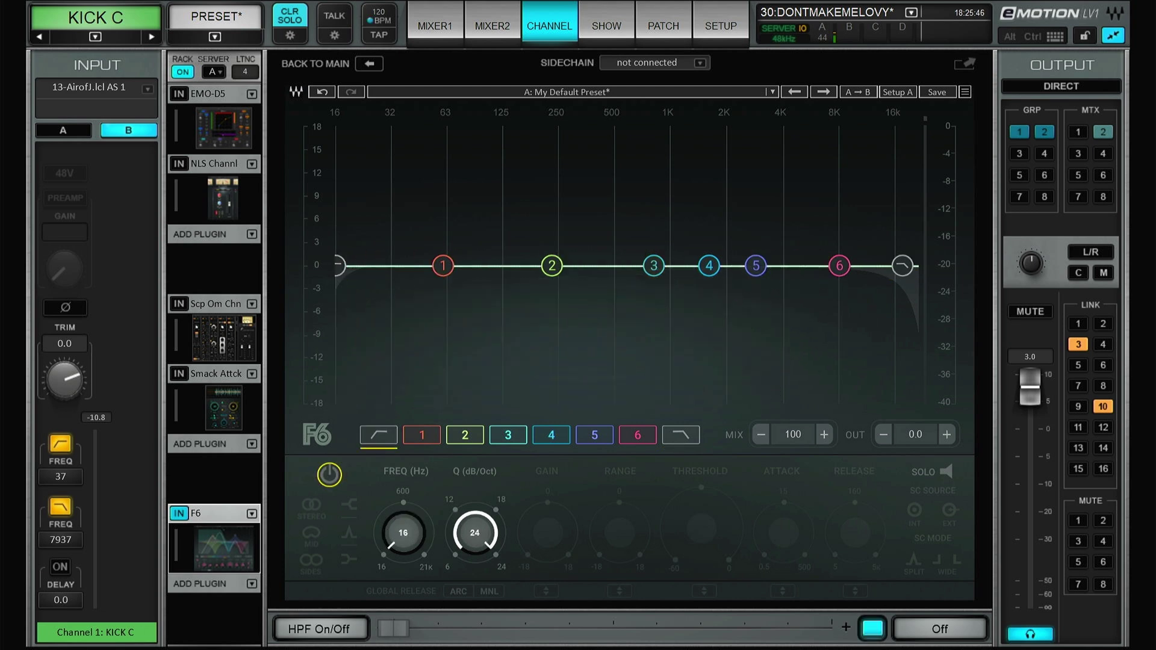
Step: Enable the F6 low-pass filter with a 24 dB/Oct slope and lower its frequency to about 108 Hz
click(902, 266)
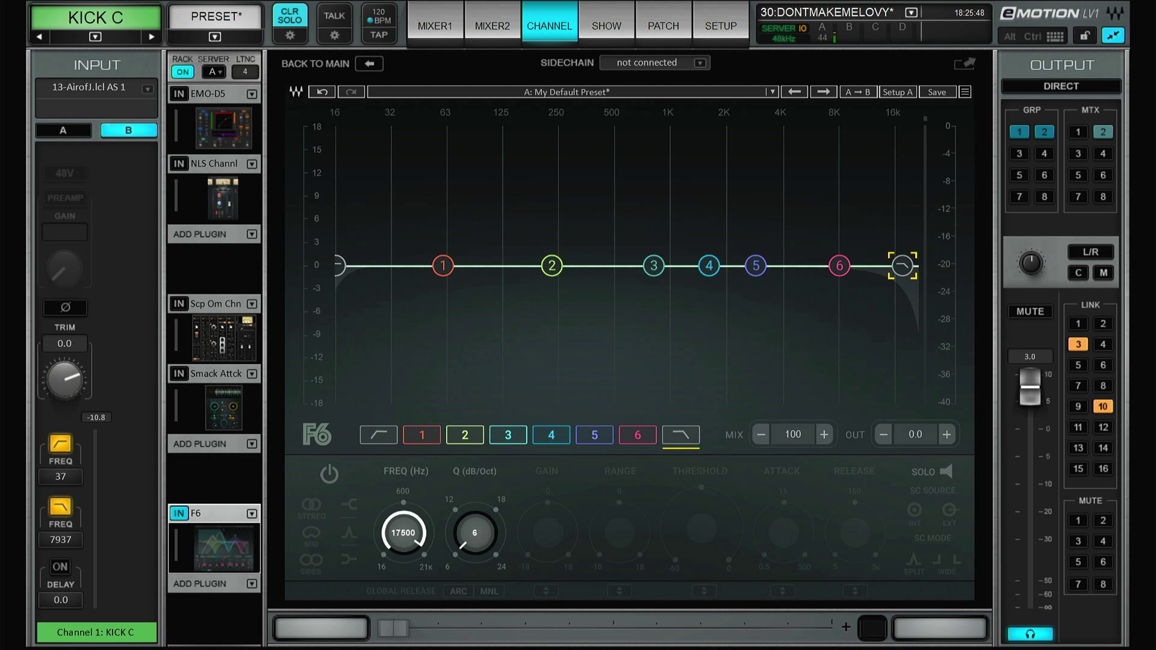
click(329, 475)
drag(903, 266, 598, 265)
drag(474, 533, 472, 358)
scroll(403, 533, down, 12)
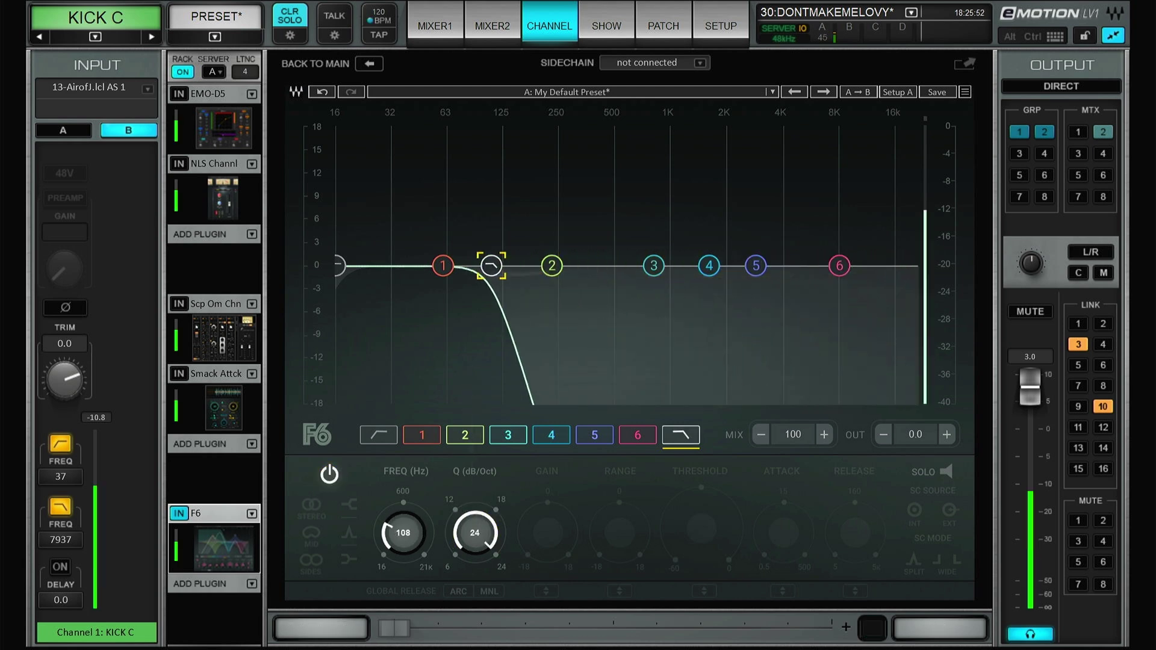
Step: Sweep the kick's F6 low-pass filter down to 18 Hz, raise it gradually to 39 Hz, and settle it at 36 Hz
scroll(403, 533, up, 4)
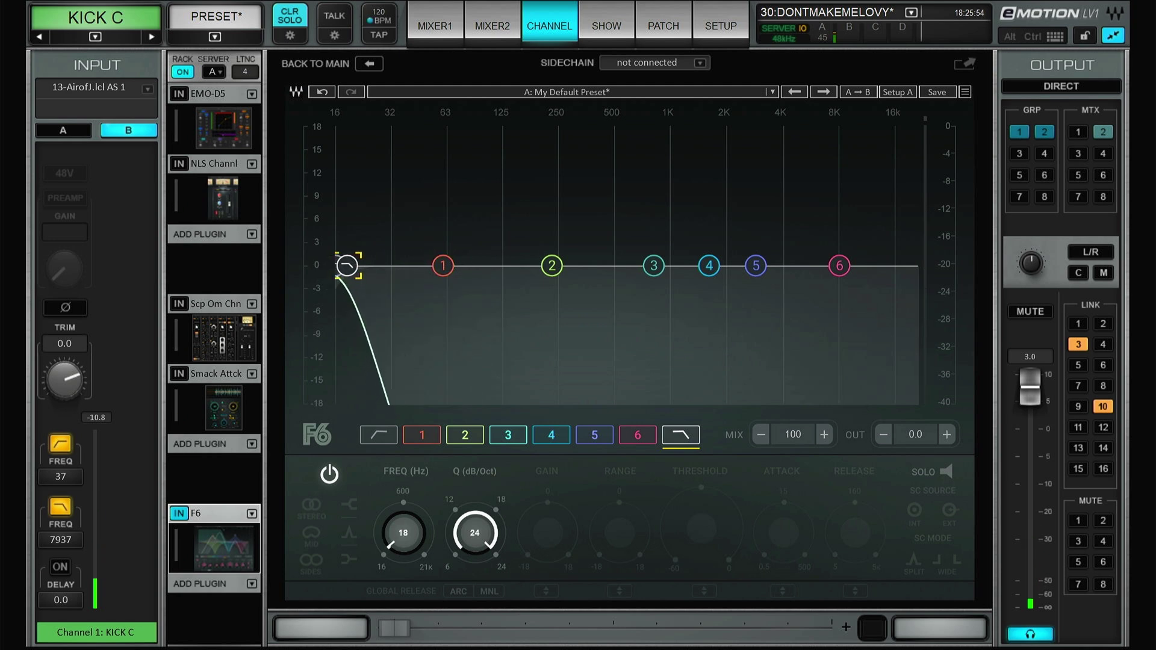
scroll(403, 533, up, 5)
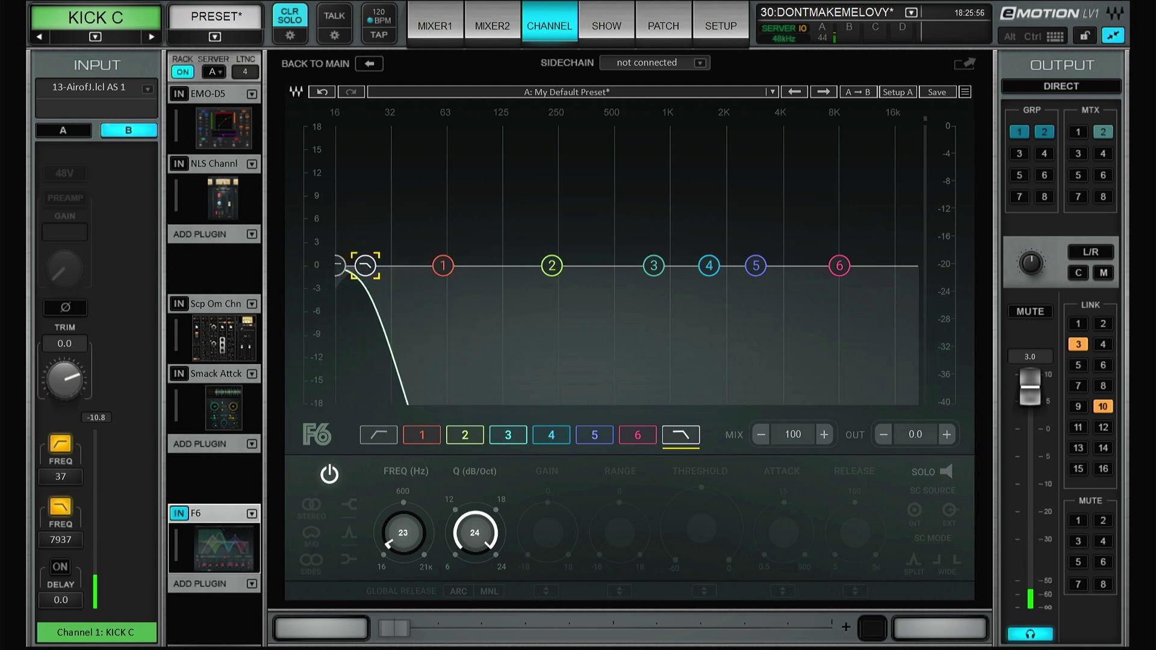
scroll(403, 533, up, 5)
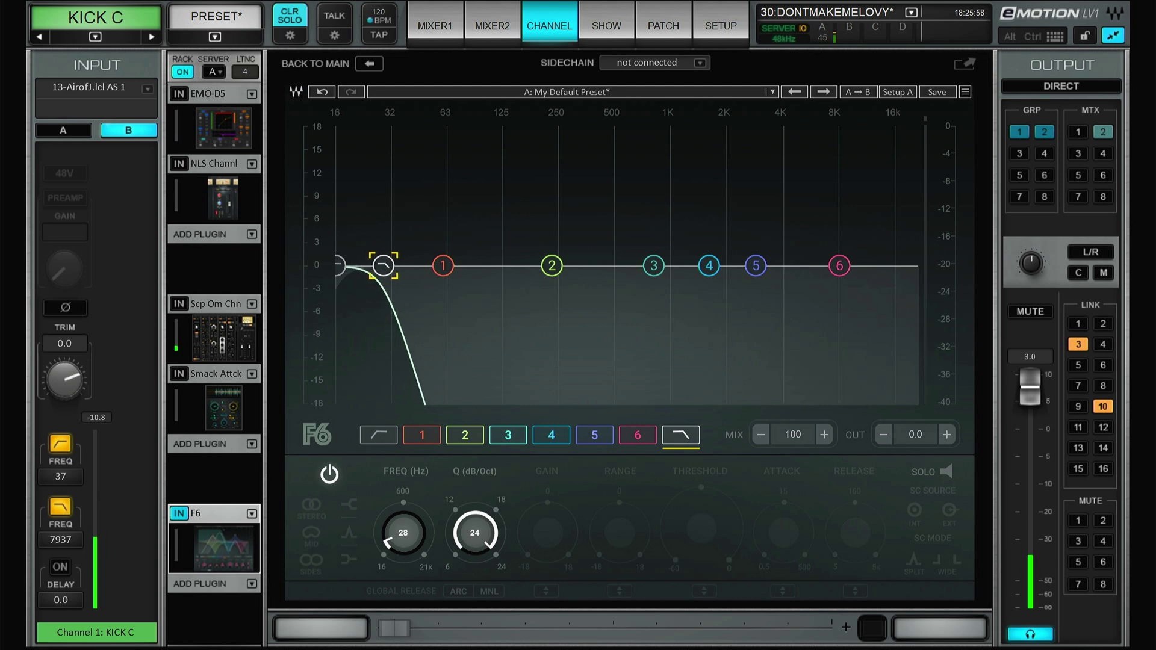
scroll(402, 533, up, 2)
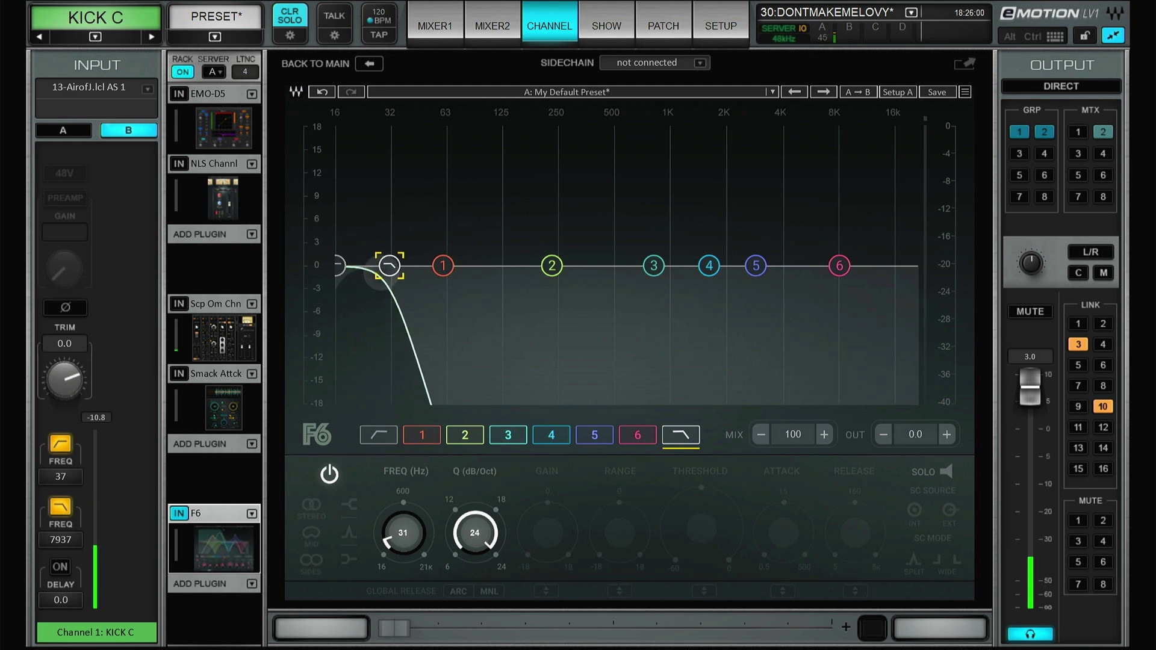
scroll(402, 532, up, 5)
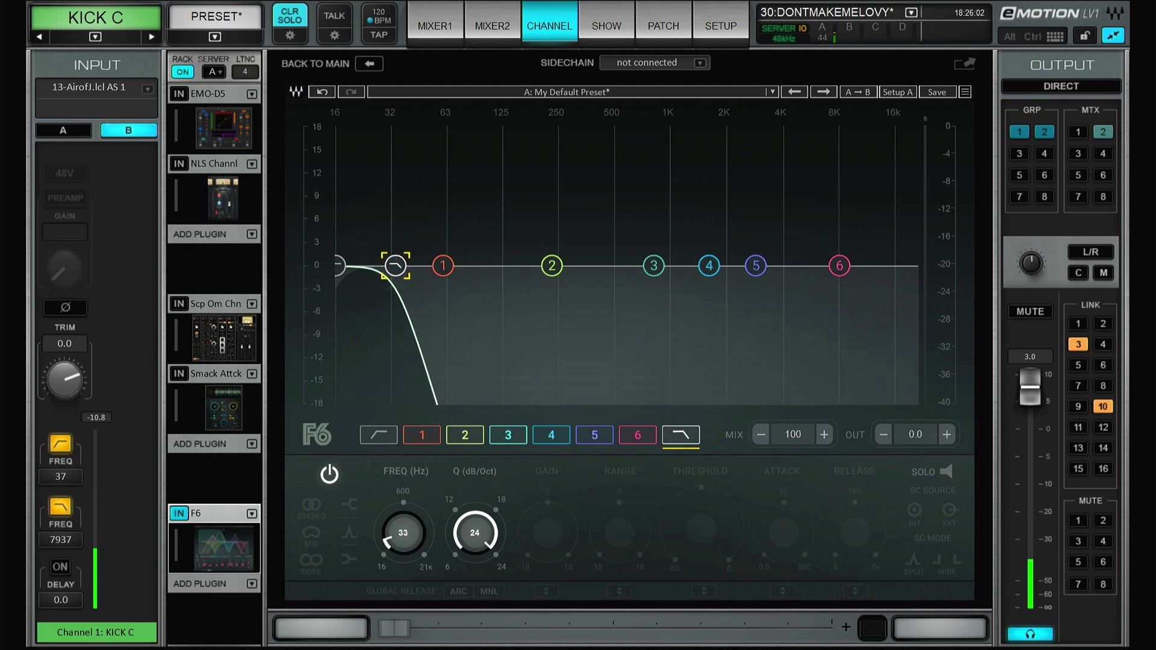
scroll(403, 533, up, 3)
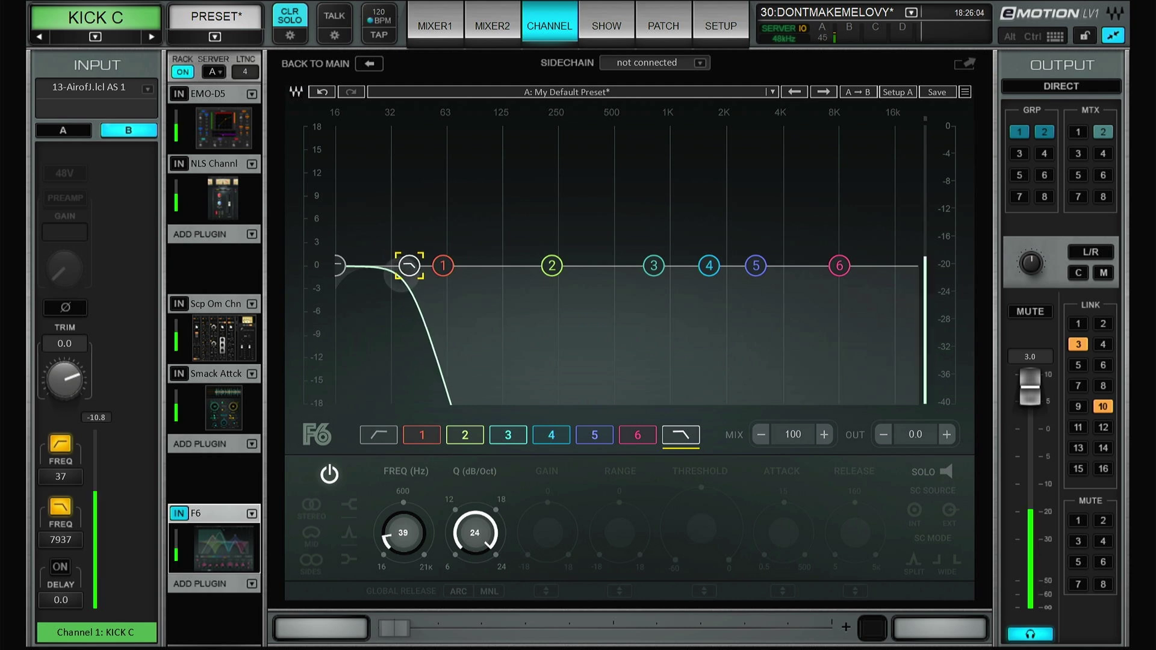
scroll(403, 533, down, 4)
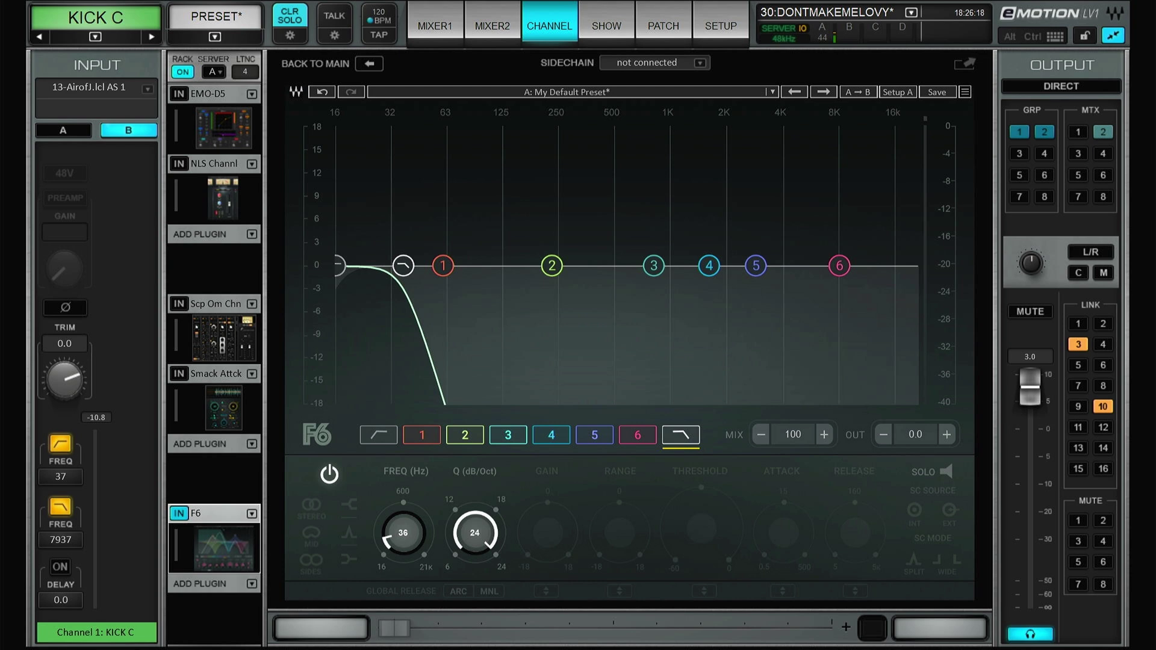
Step: Raise the kick's F6 low-pass filter to just below band 6 and move the high-pass filter slightly up from its minimum
click(341, 265)
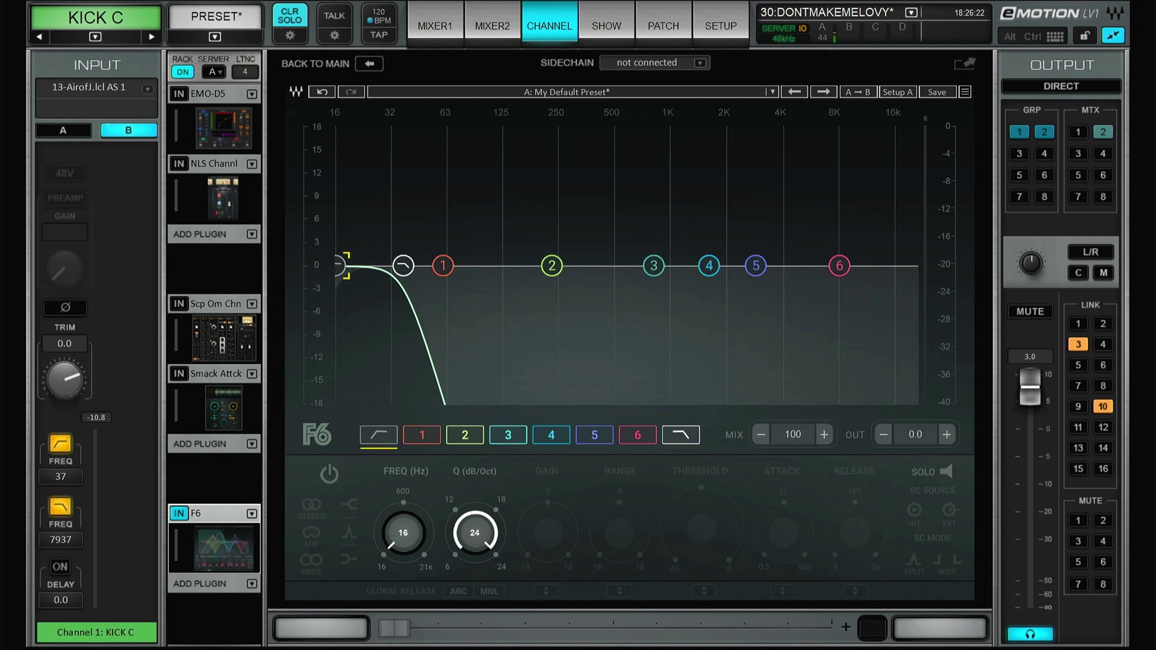
click(404, 265)
drag(404, 265, 815, 265)
click(340, 265)
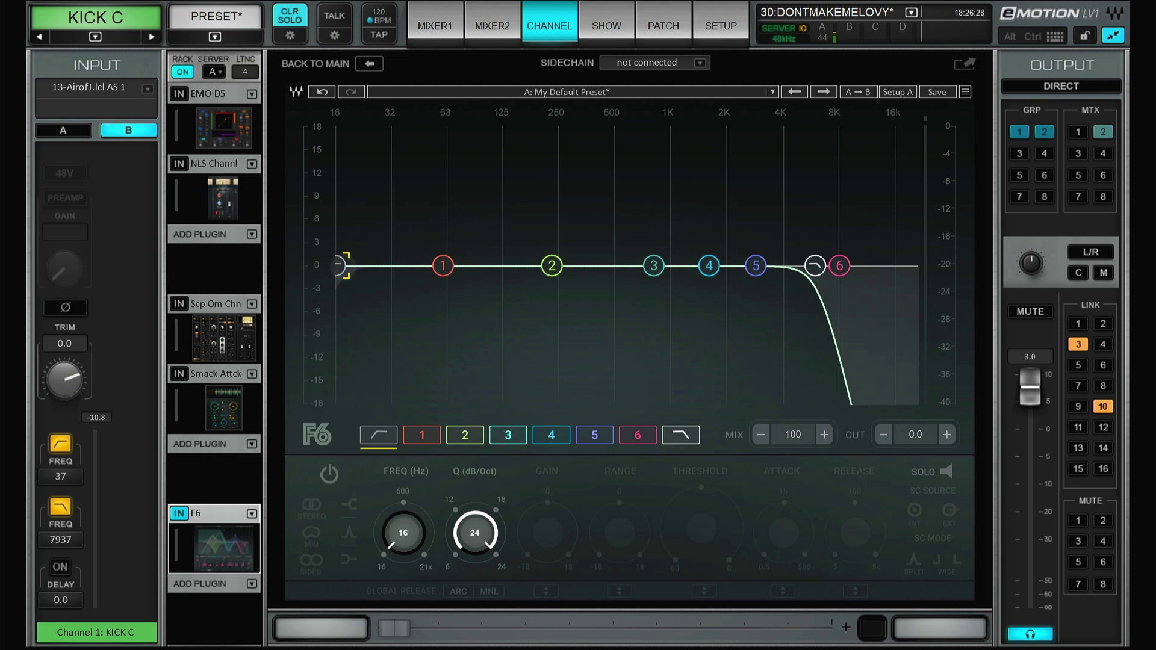
drag(339, 265, 400, 265)
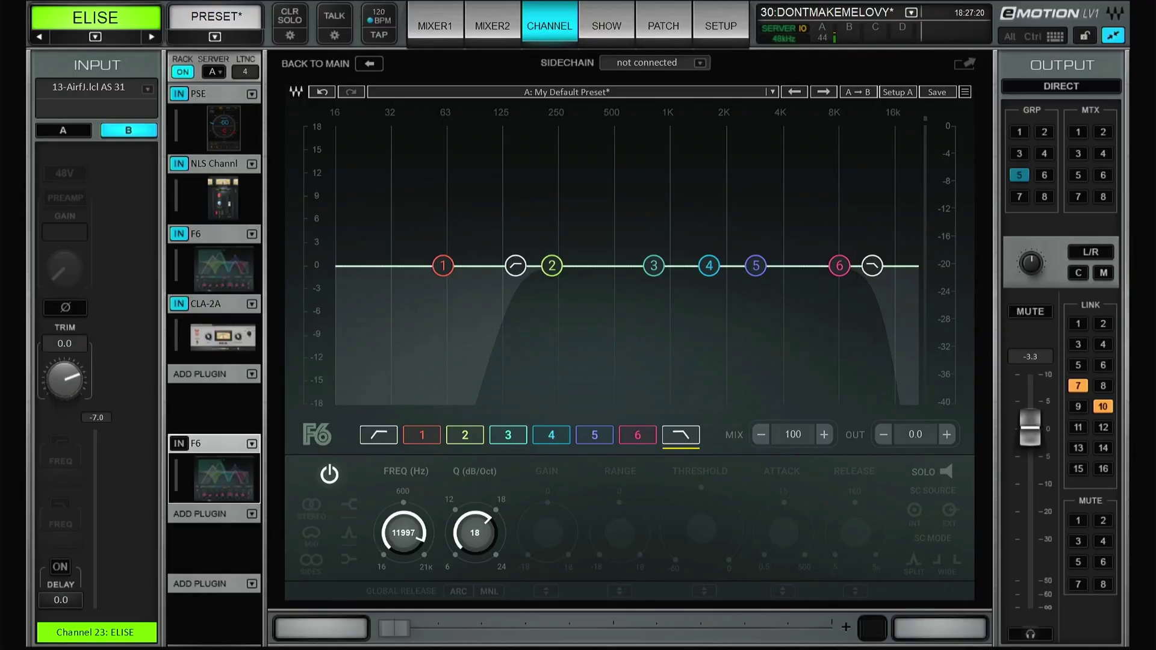
Step: On channel 23, view the F6 in the third slot, bypass it, and switch on the F6 further down the rack
click(223, 270)
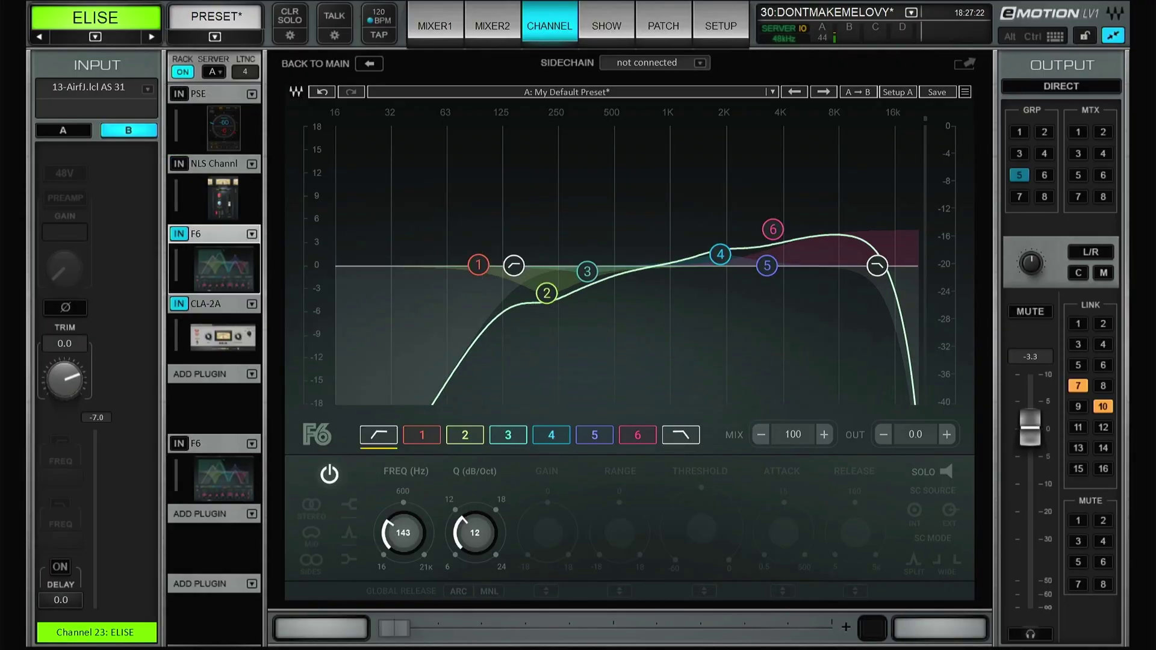
click(179, 234)
click(224, 479)
click(179, 443)
Step: Open both filters fully with the low-pass at 21357 Hz, and sweep the high-pass through 26 Hz up to 11618 Hz and back to its minimum
mouse_move(338, 266)
mouse_down()
mouse_move(390, 265)
mouse_move(336, 266)
mouse_up()
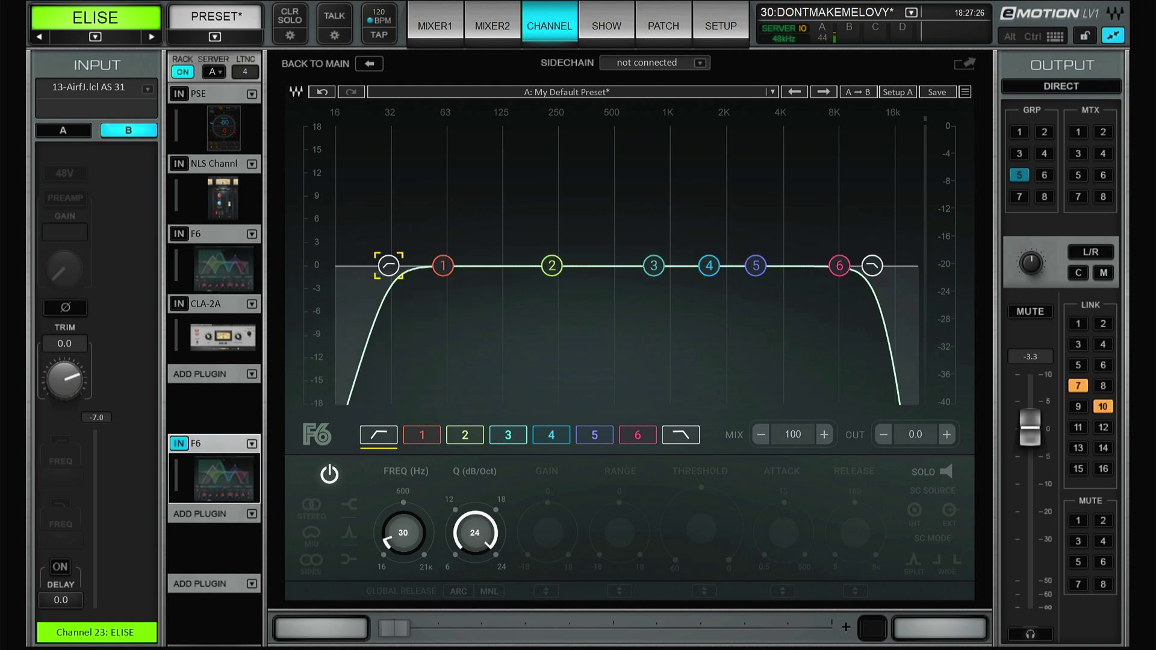
drag(871, 265, 914, 263)
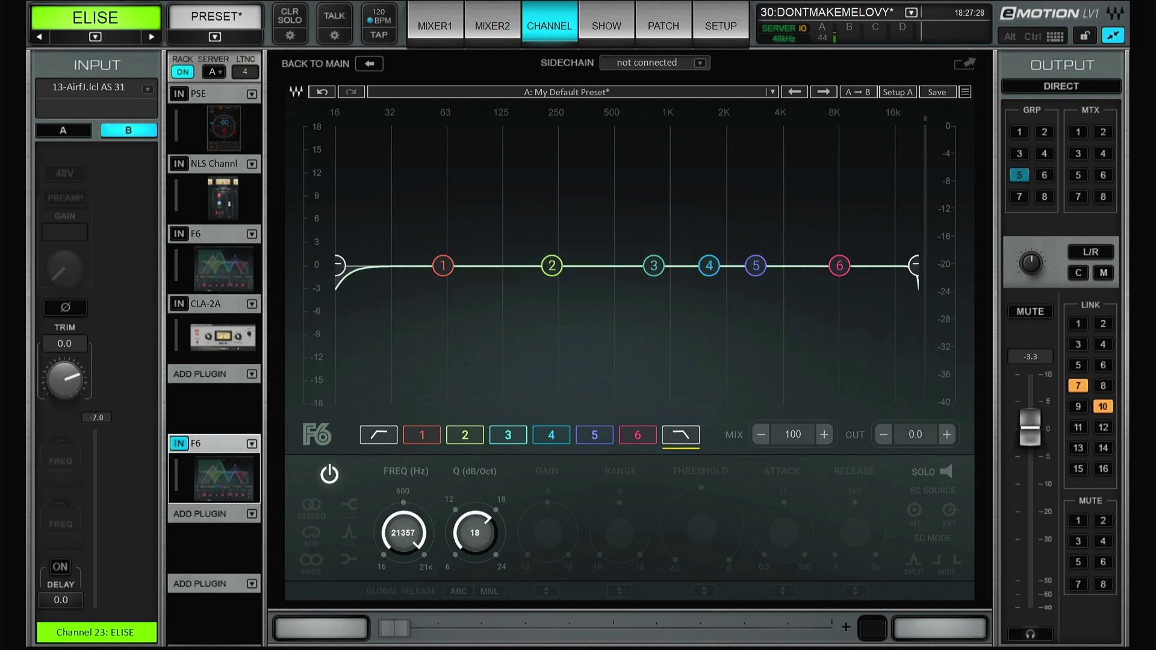
drag(339, 265, 374, 265)
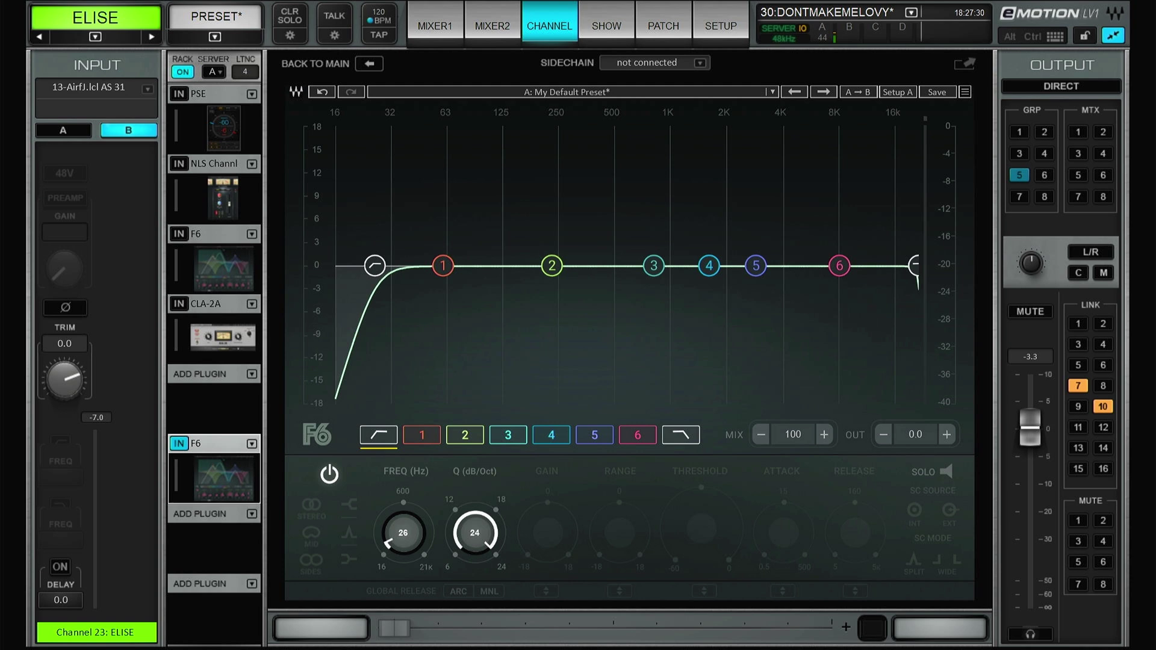
drag(375, 265, 869, 265)
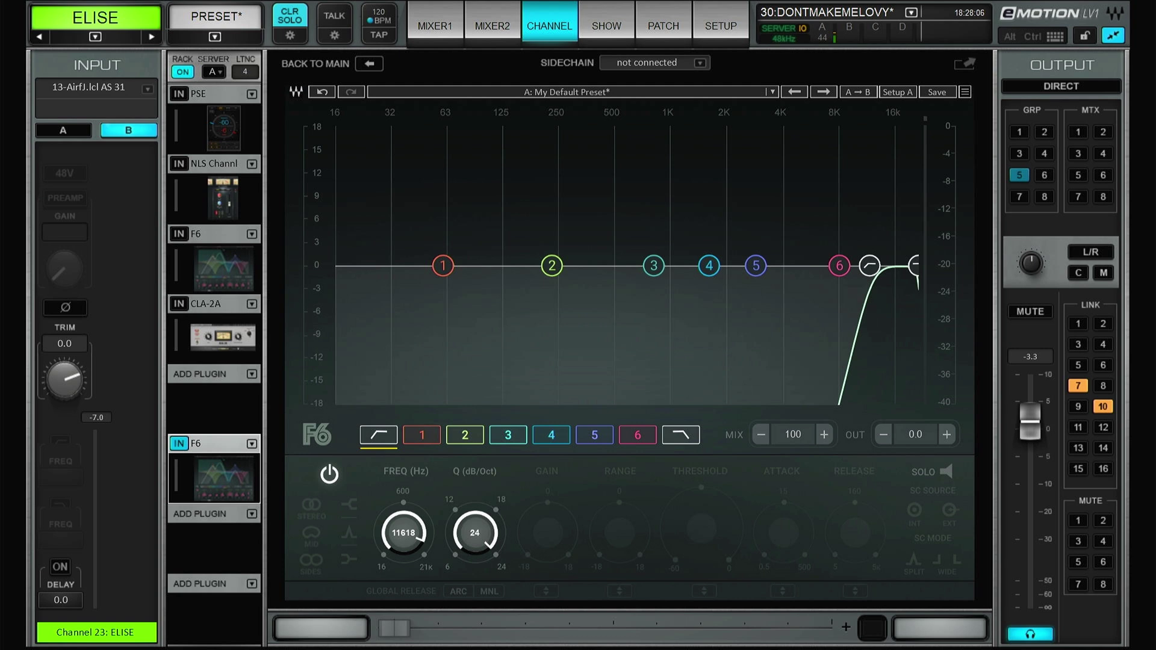
drag(870, 266, 336, 265)
Step: Lower the low-pass filter to 565 Hz with a 24 dB/Oct slope and continue down to 180 Hz
drag(914, 266, 625, 265)
drag(475, 533, 476, 448)
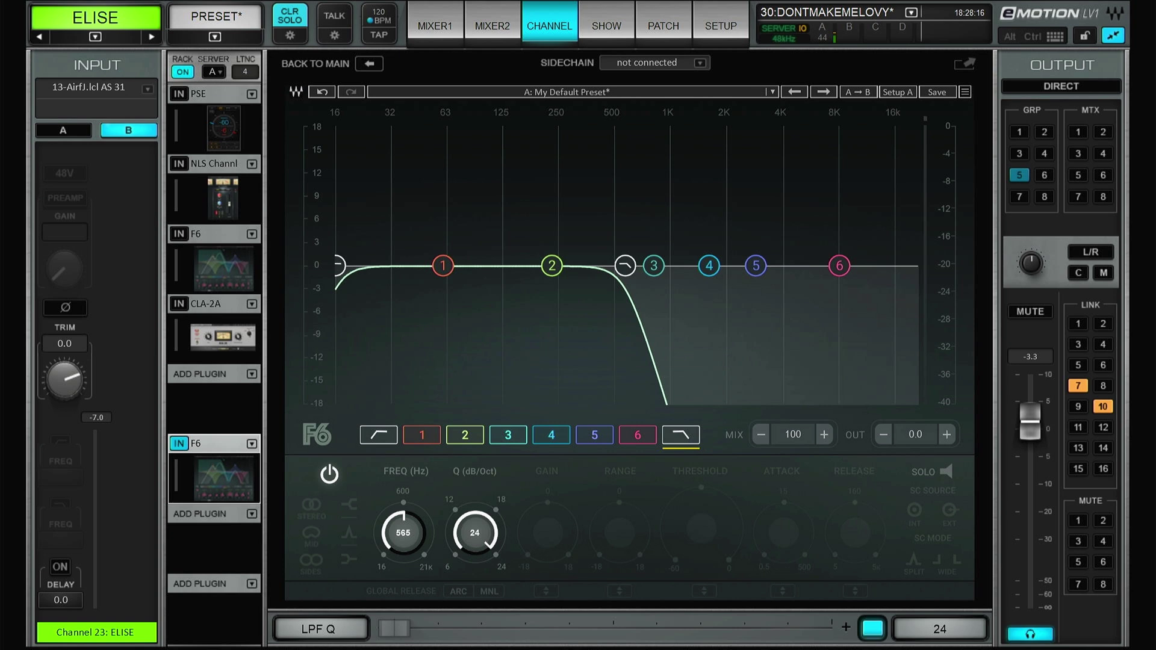
drag(625, 266, 533, 265)
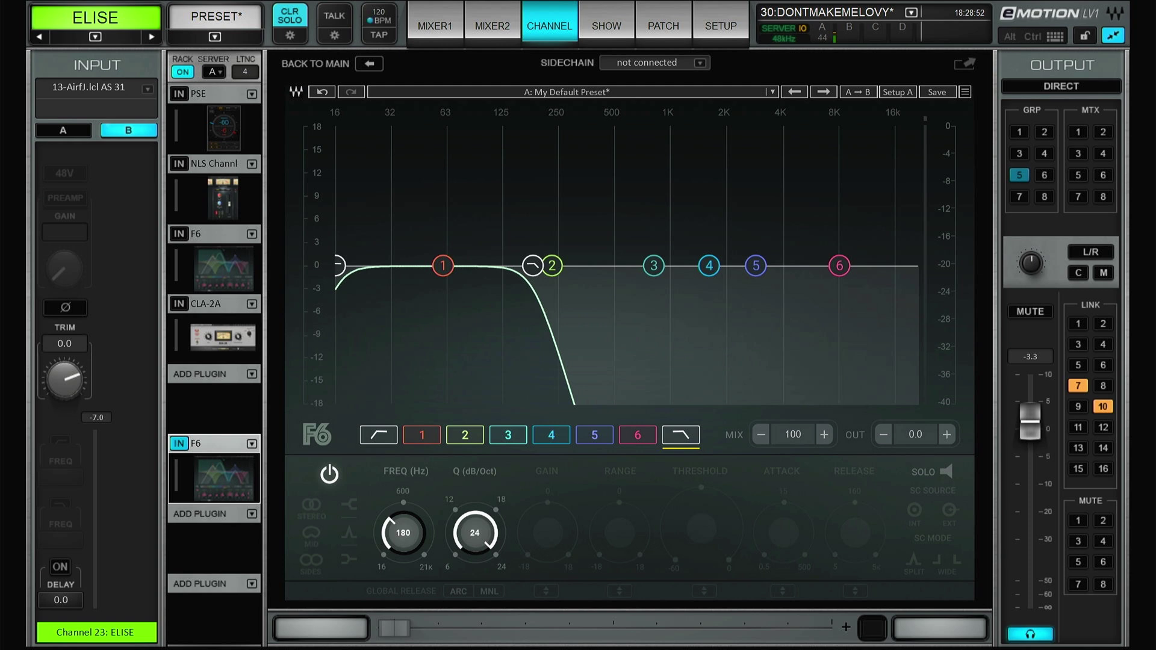
Step: Return the low-pass filter to 11743 Hz and raise the high-pass filter to 184 Hz
drag(532, 265, 871, 292)
drag(339, 266, 527, 265)
drag(530, 266, 533, 265)
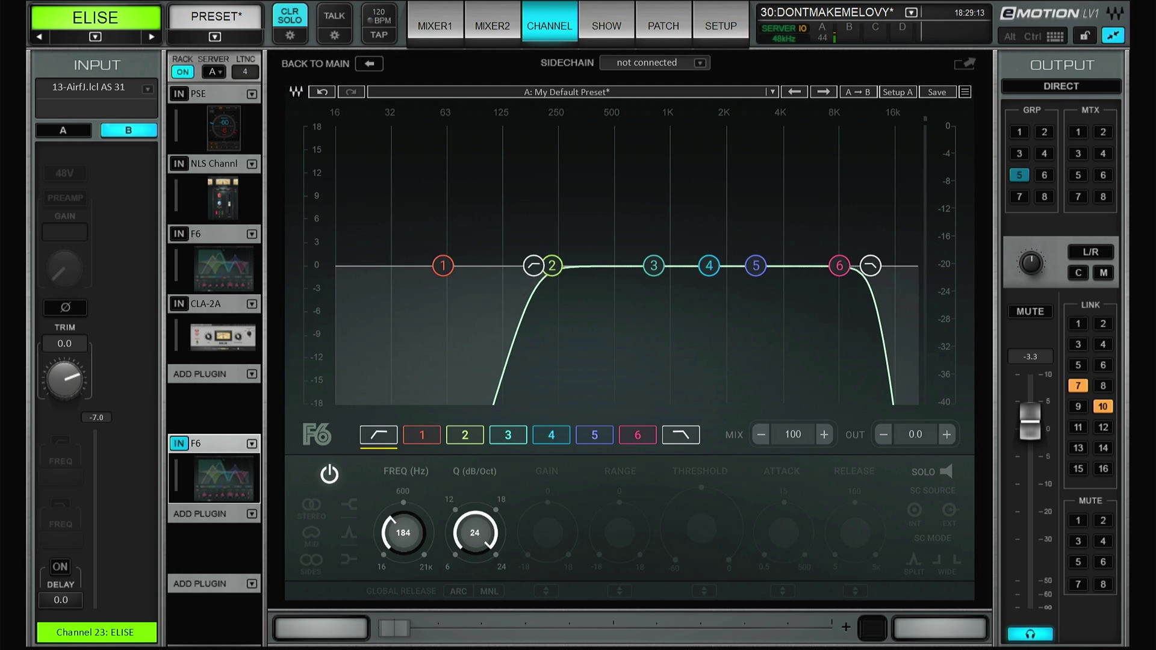
Step: Set the high-pass slope to 12 dB/Oct and the low-pass slope to 18 dB/Oct
click(475, 533)
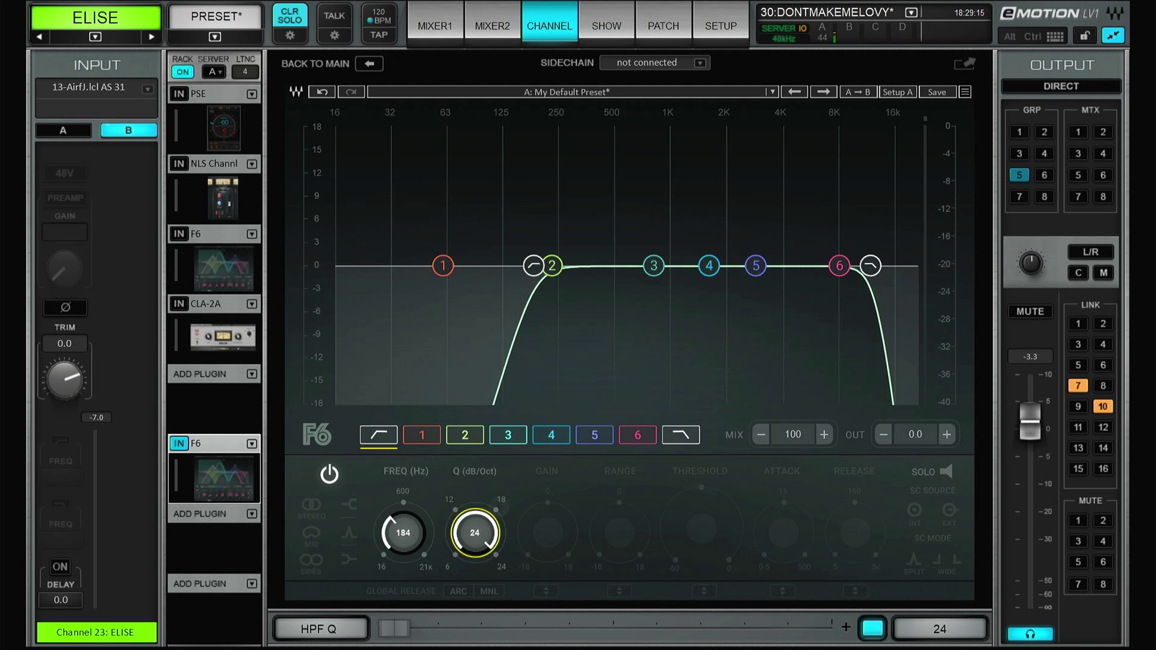
mouse_move(475, 533)
mouse_down()
mouse_move(476, 579)
mouse_move(475, 518)
mouse_move(474, 547)
mouse_up()
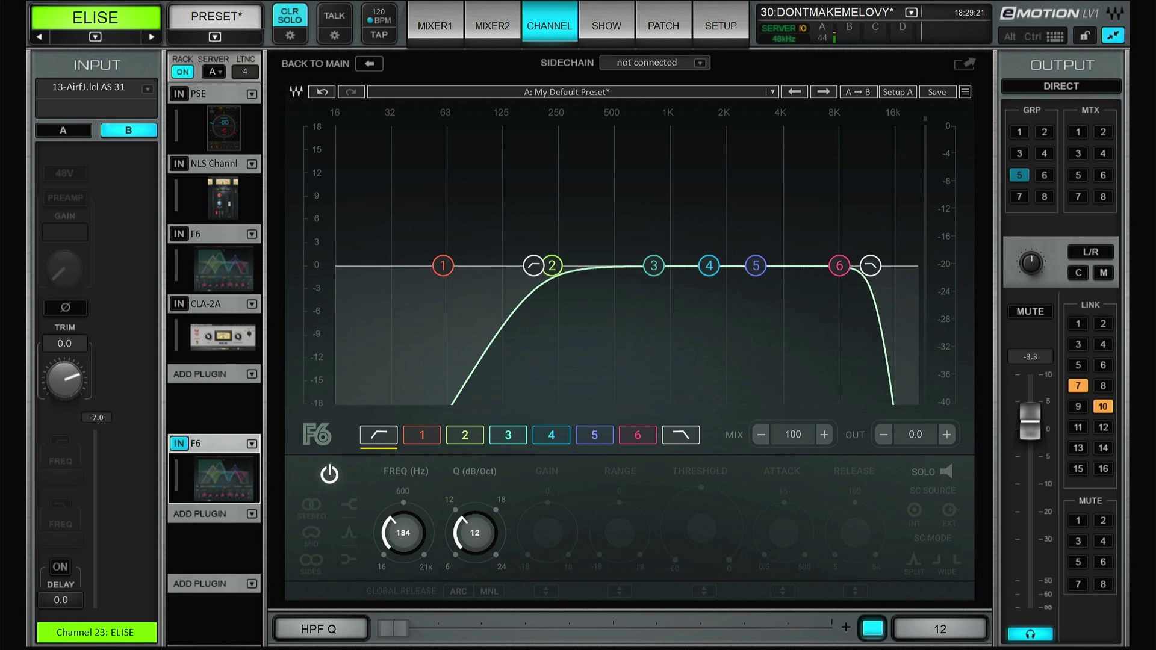
click(871, 266)
click(475, 533)
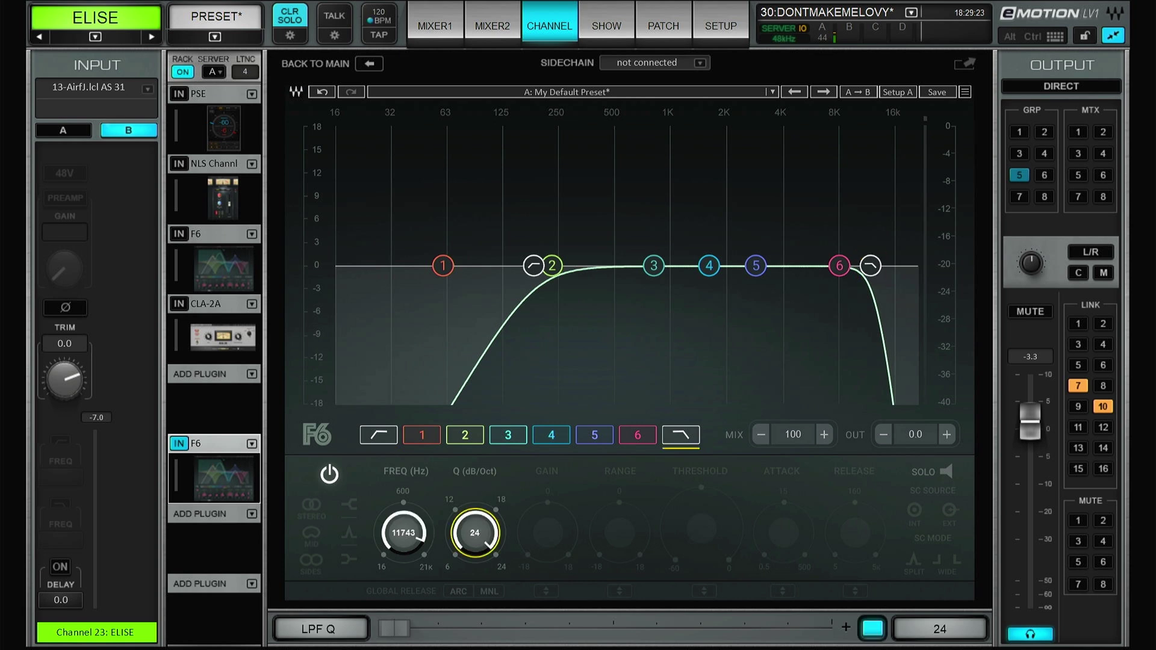
drag(475, 533, 475, 547)
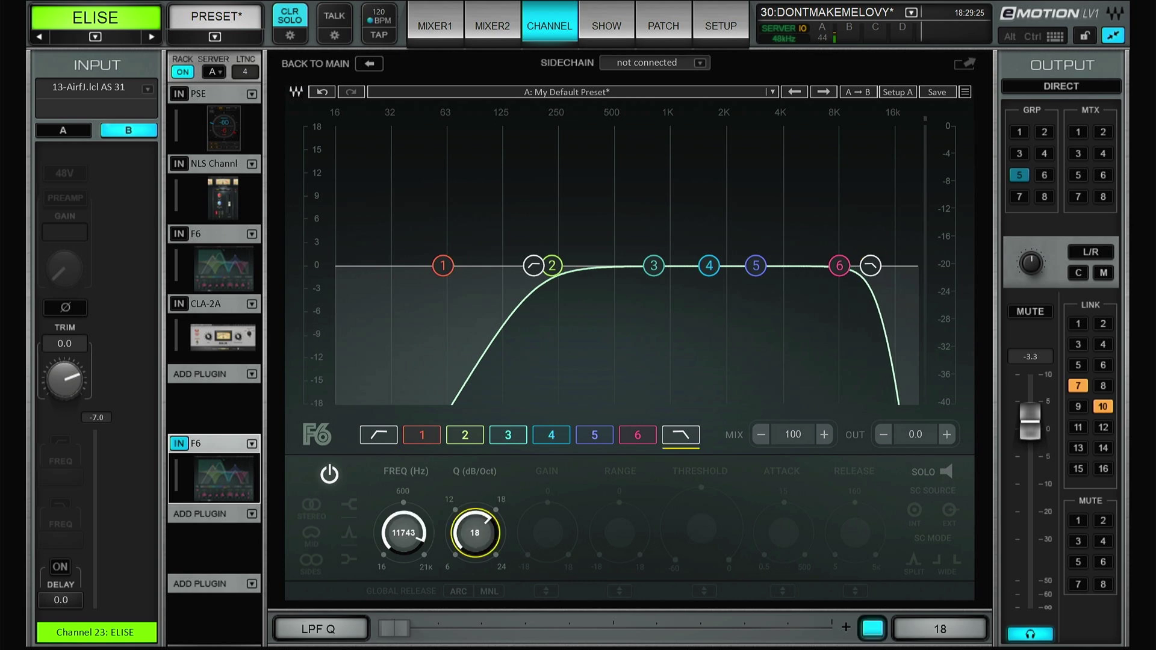